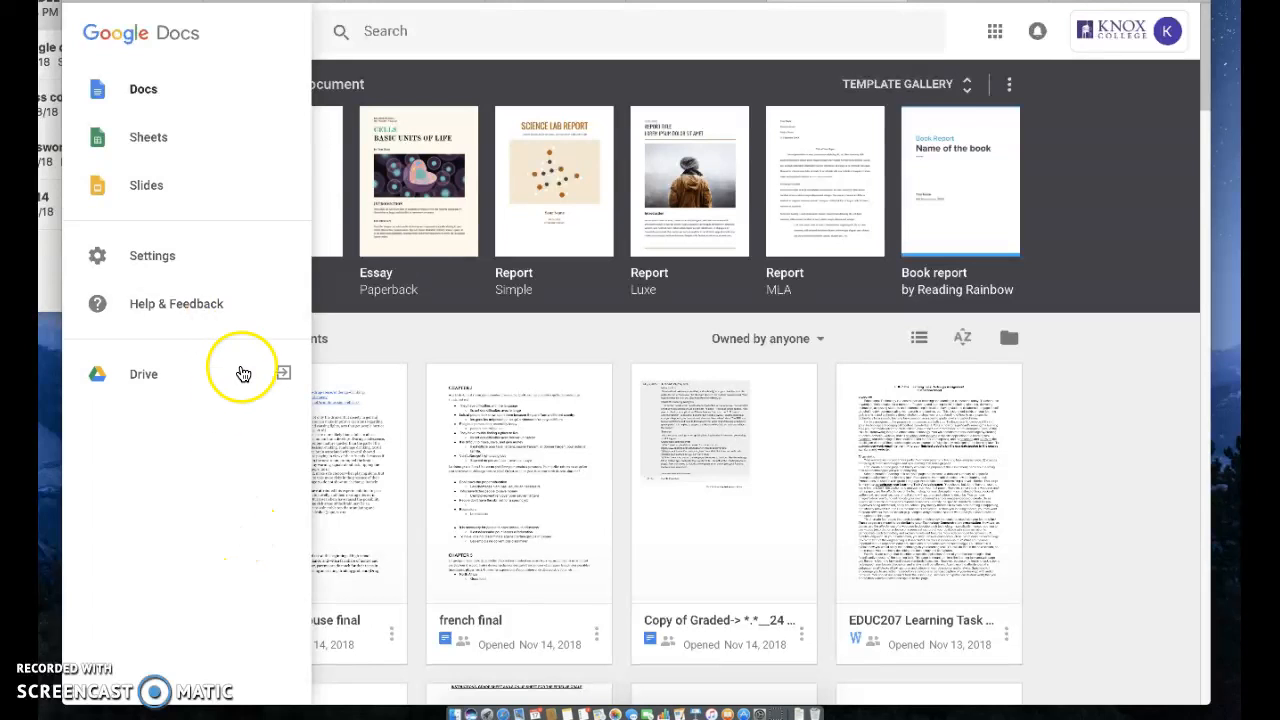
- Dismiss the navigation sidebar and look through the recent documents on the Docs home page
click(549, 340)
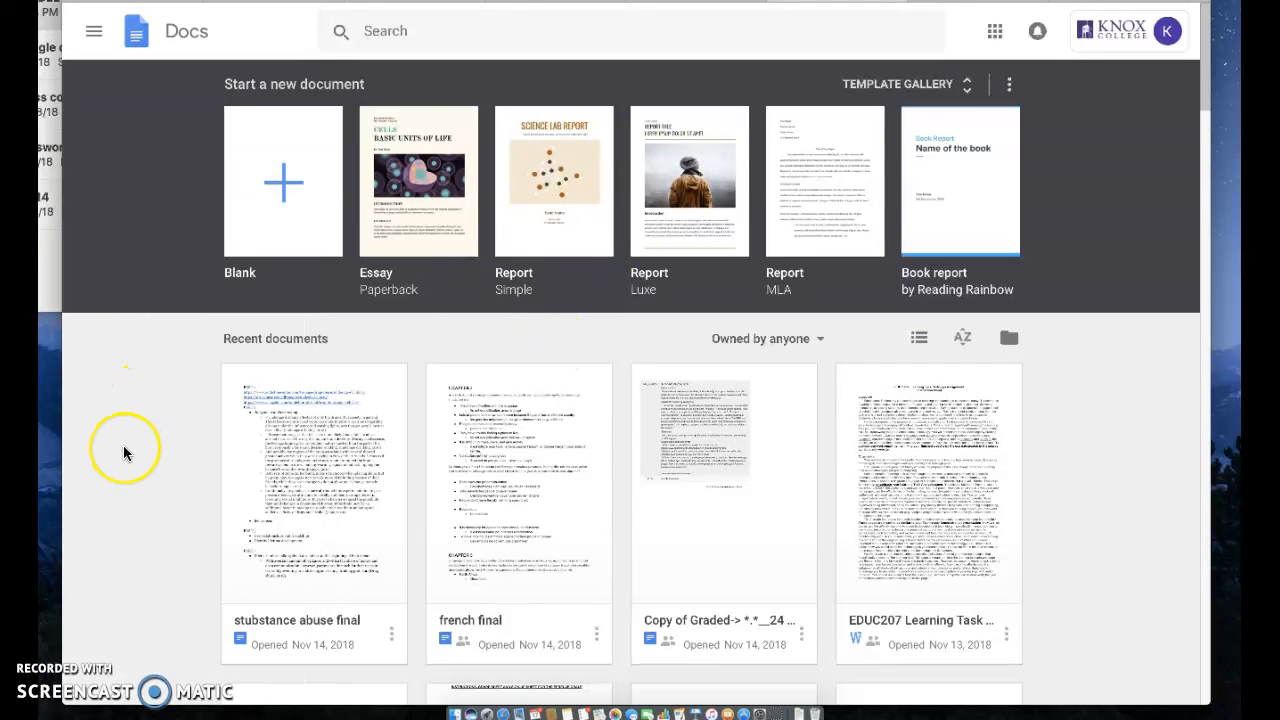
scroll(123, 447, down, 7)
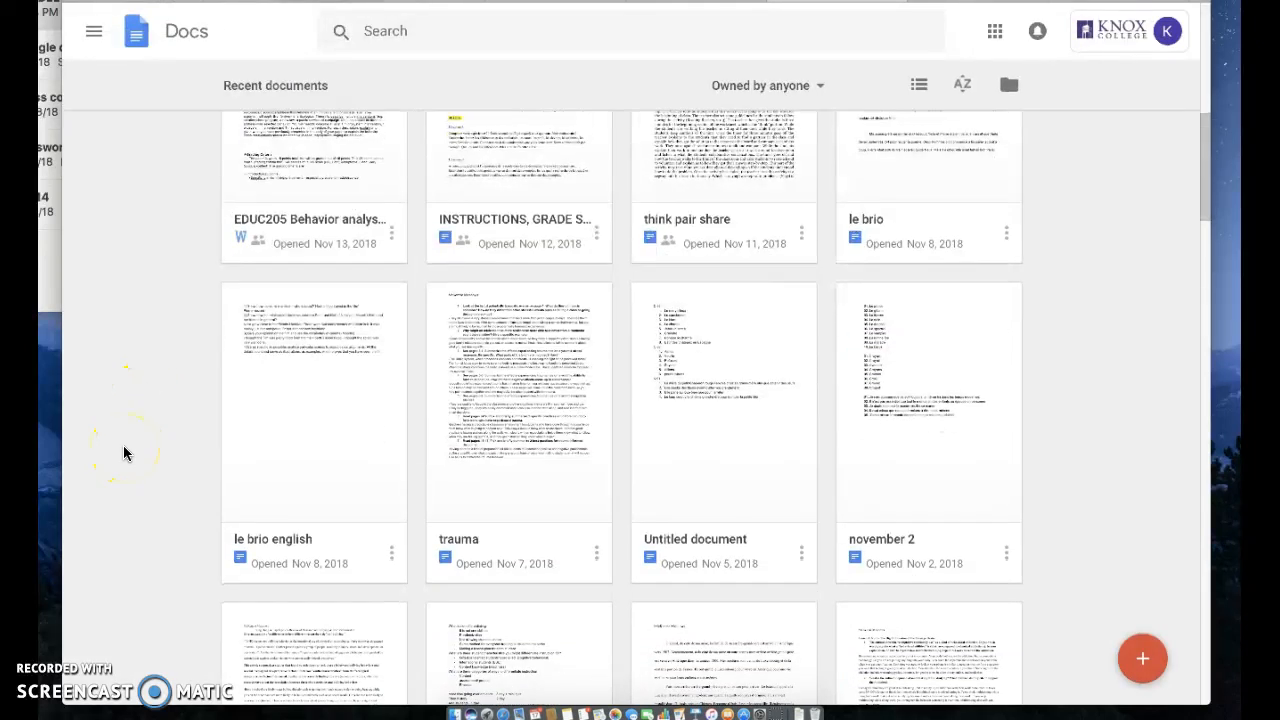
scroll(124, 453, up, 2)
scroll(123, 453, up, 5)
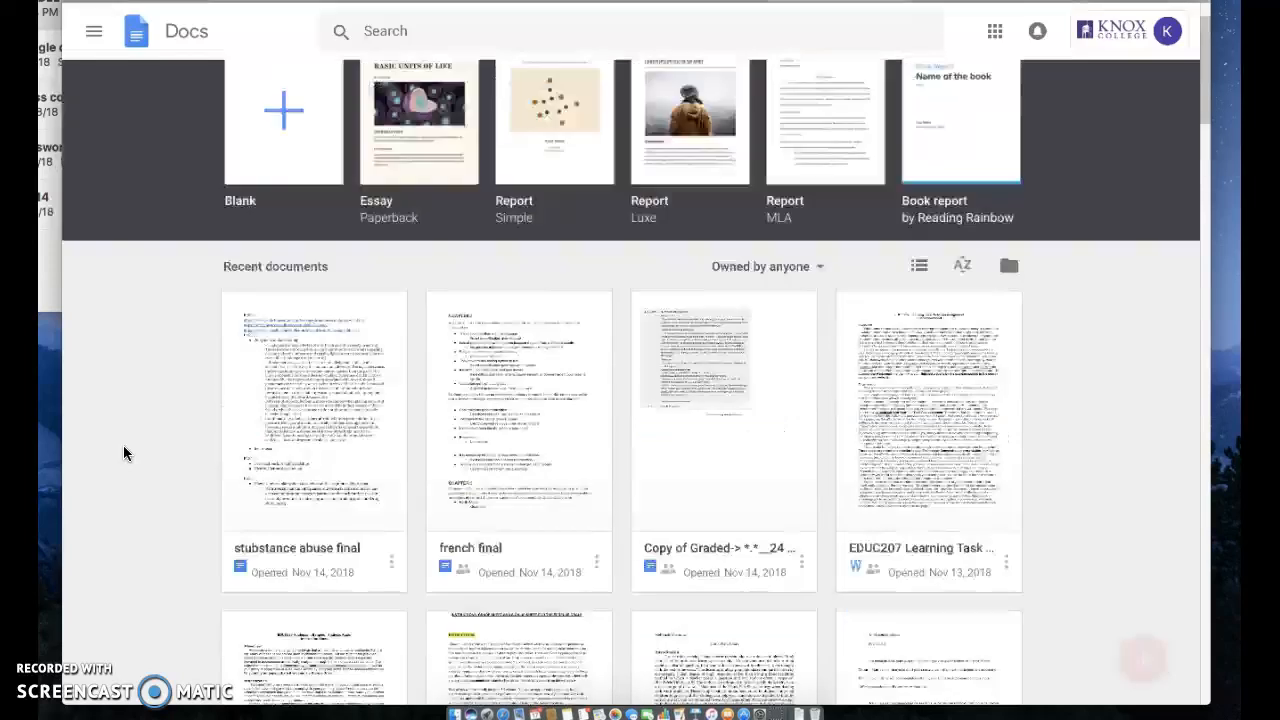
scroll(123, 453, down, 10)
scroll(124, 453, up, 6)
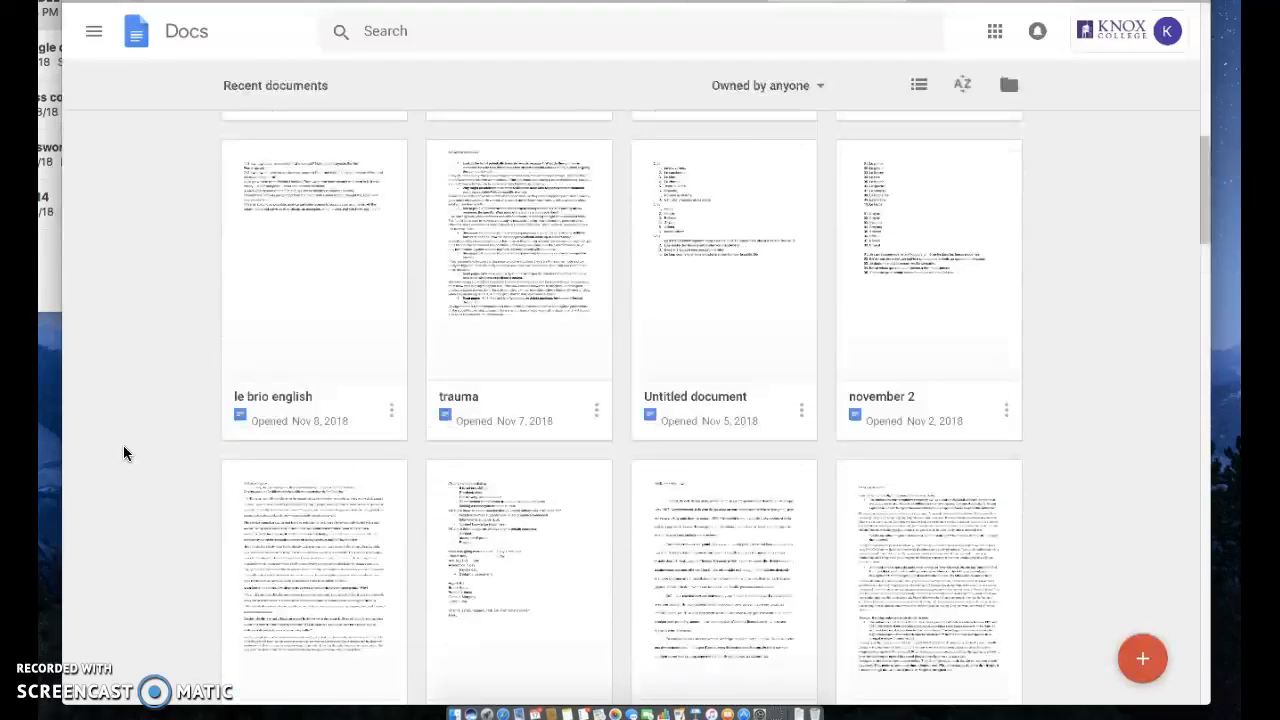
scroll(124, 453, down, 7)
scroll(123, 453, down, 4)
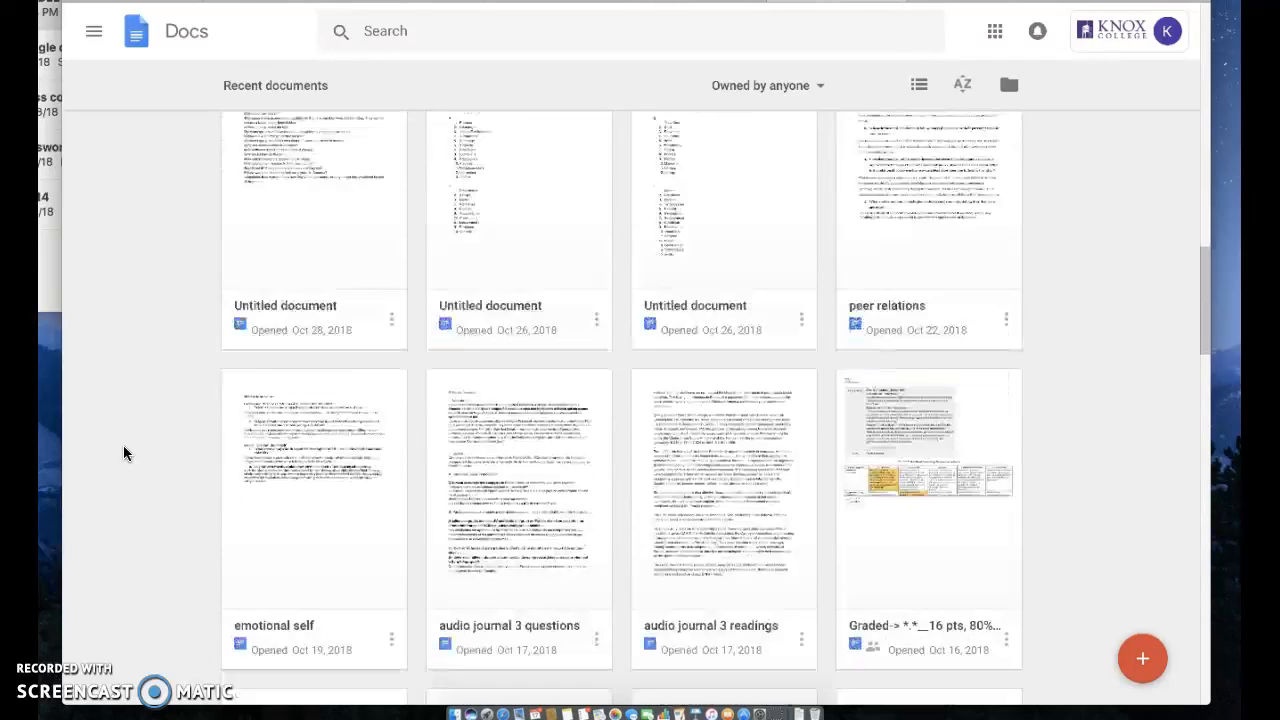
scroll(123, 453, up, 10)
scroll(123, 445, down, 1)
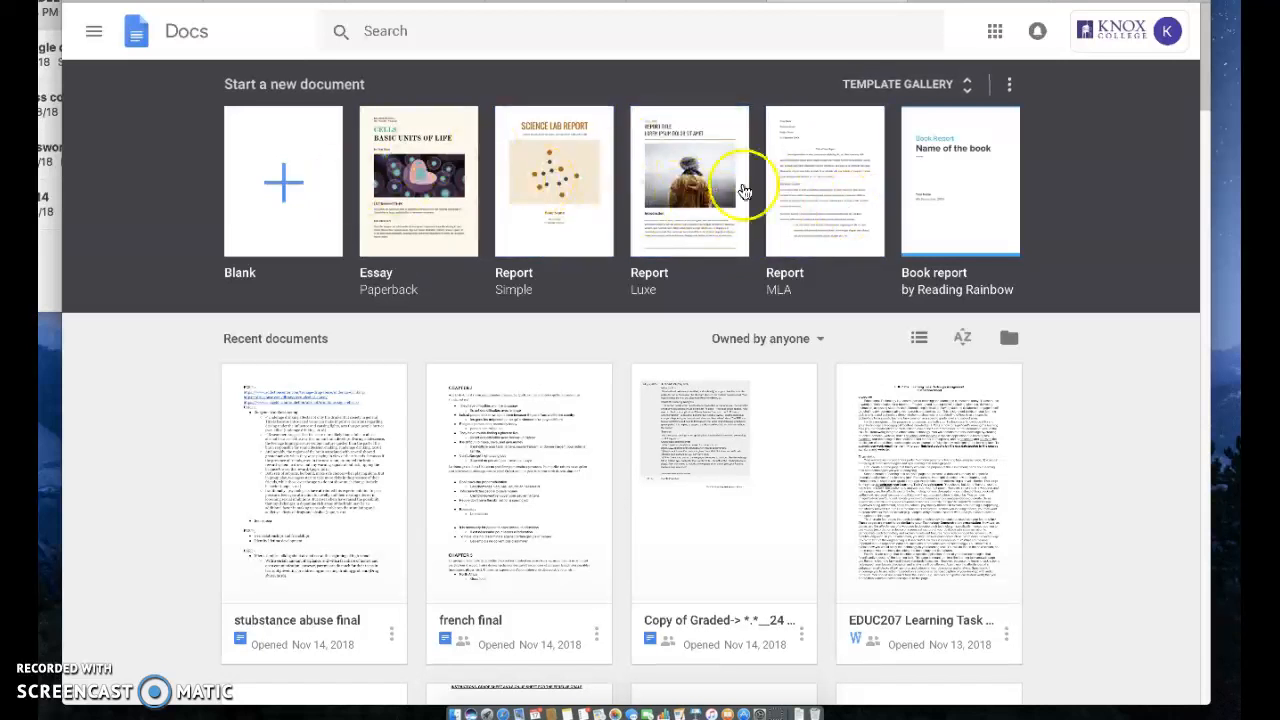
- Open the full template gallery and examine the general templates, from Education through Freelancer engagement
click(966, 84)
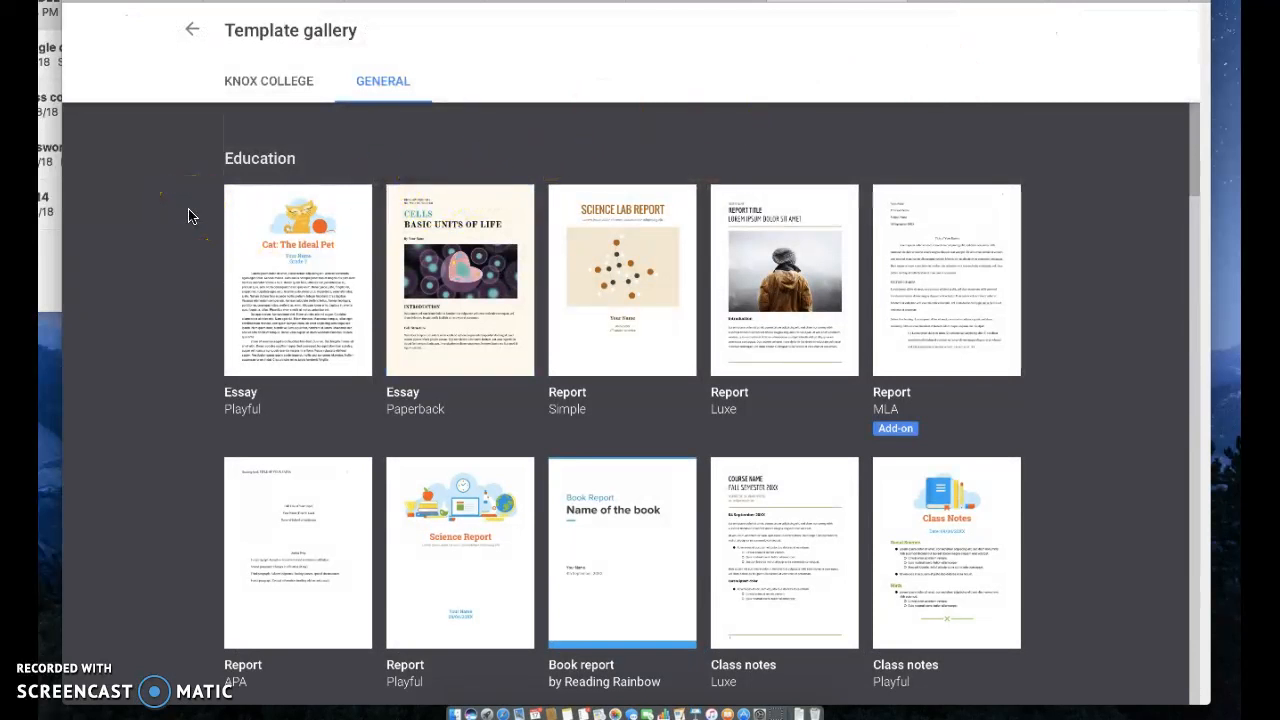
scroll(190, 216, down, 3)
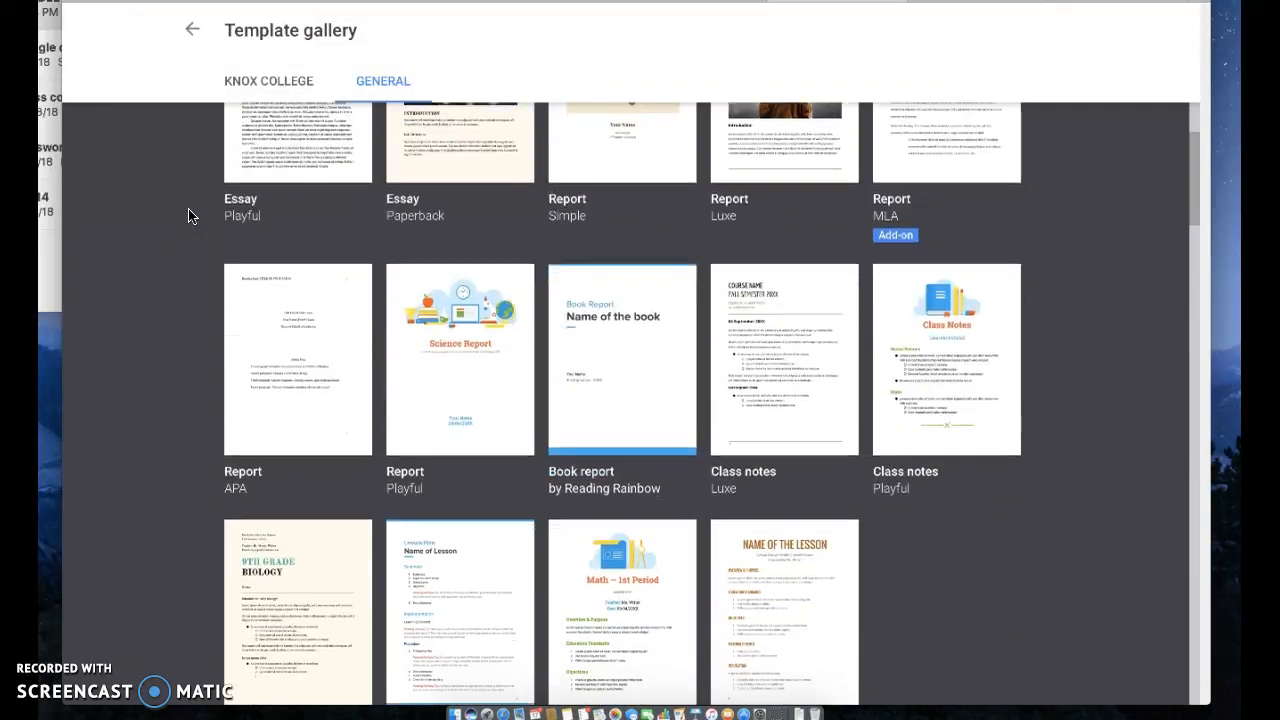
scroll(600, 440, down, 2)
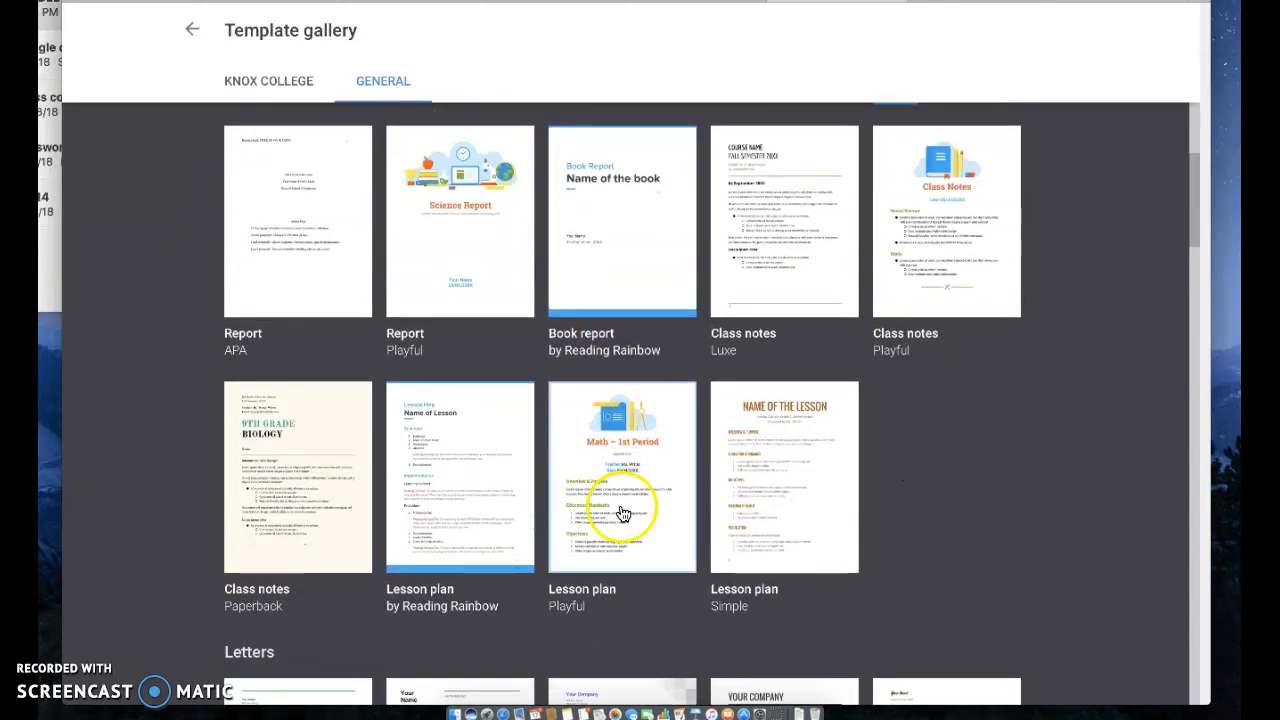
scroll(255, 462, down, 5)
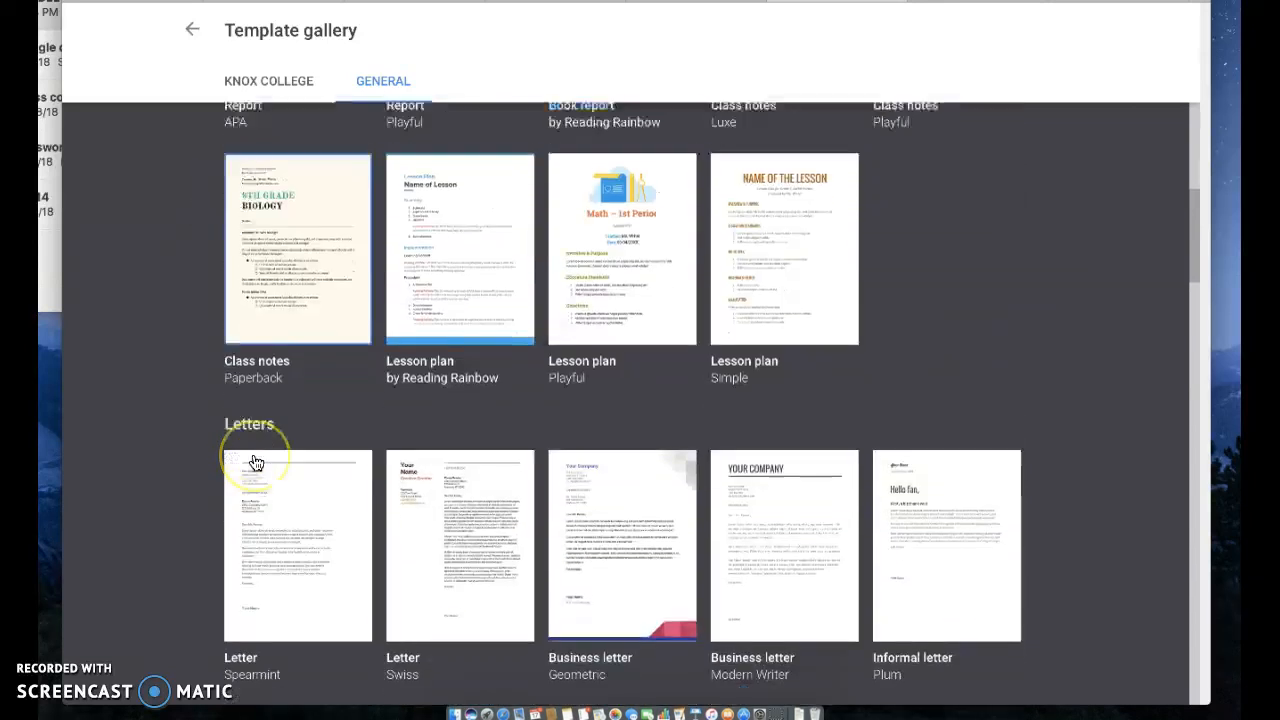
scroll(255, 462, down, 7)
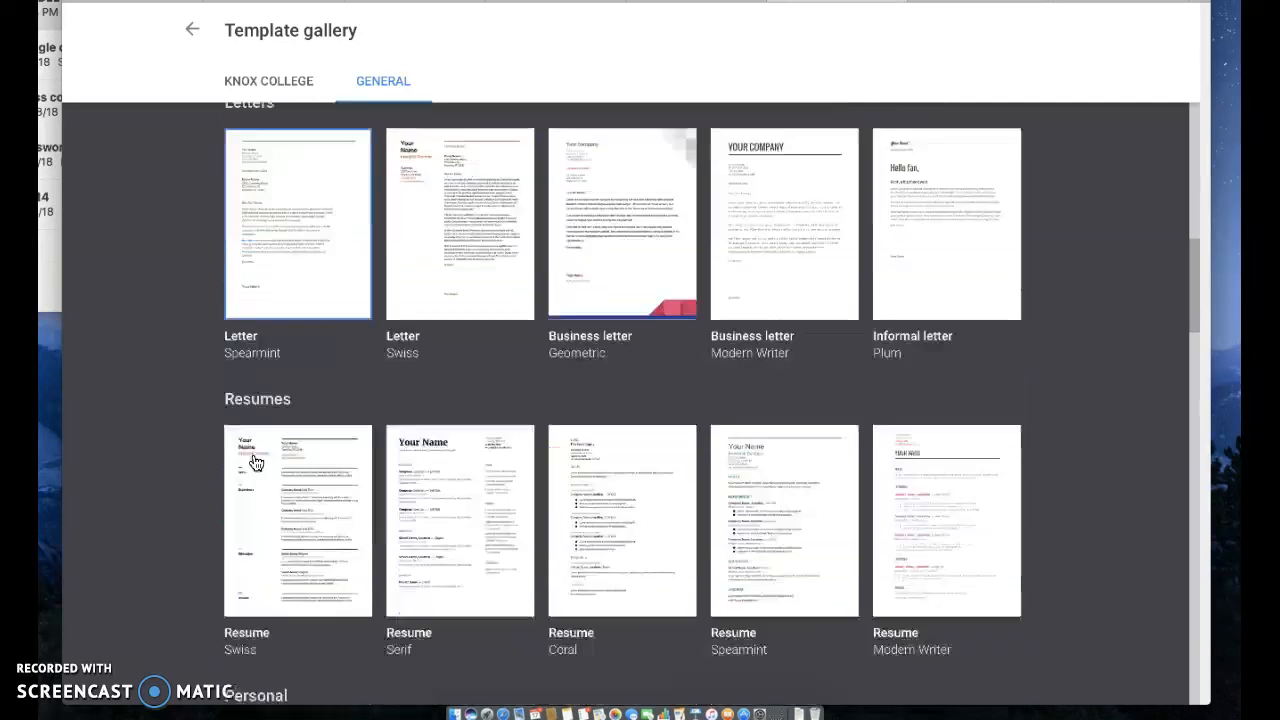
scroll(255, 462, down, 8)
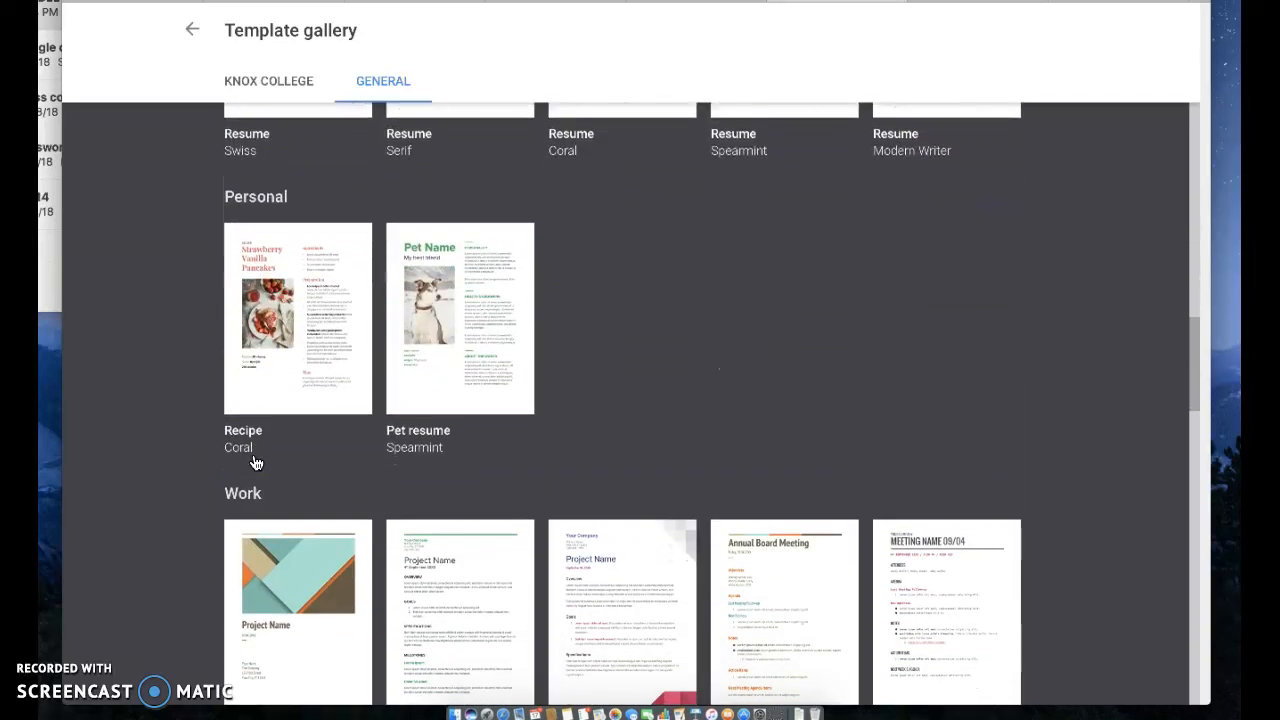
scroll(255, 462, down, 15)
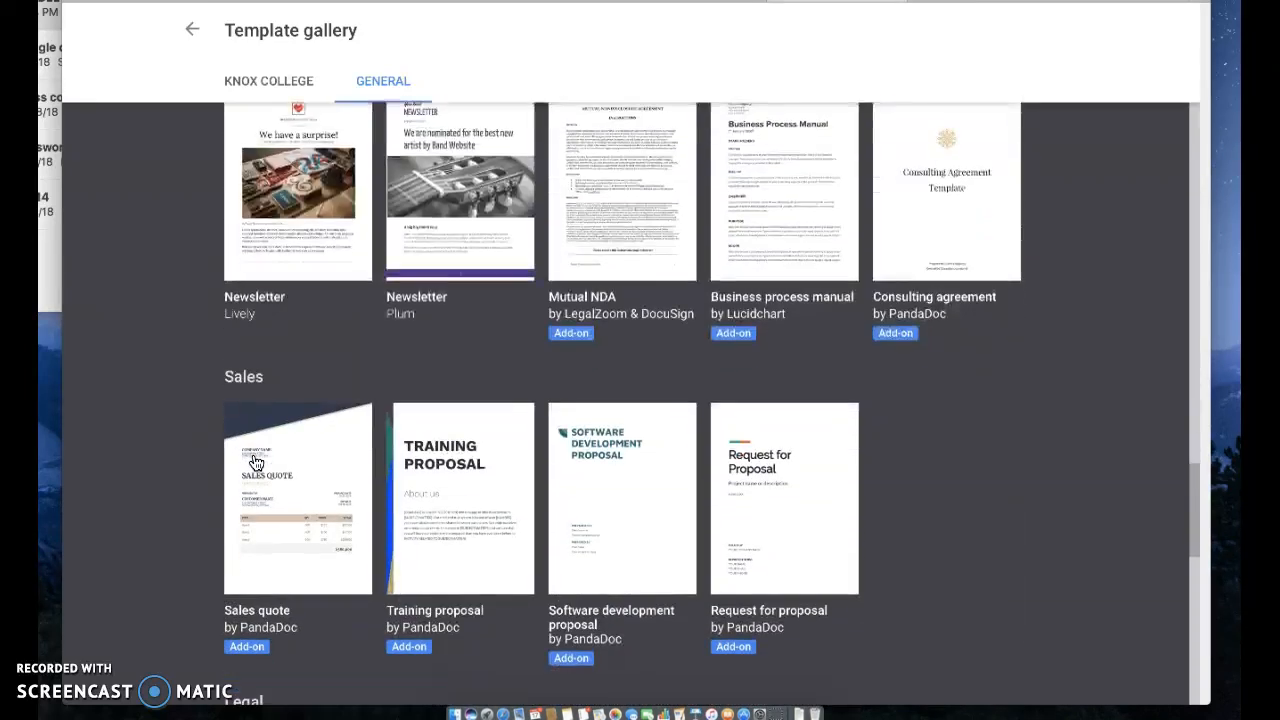
scroll(255, 462, up, 5)
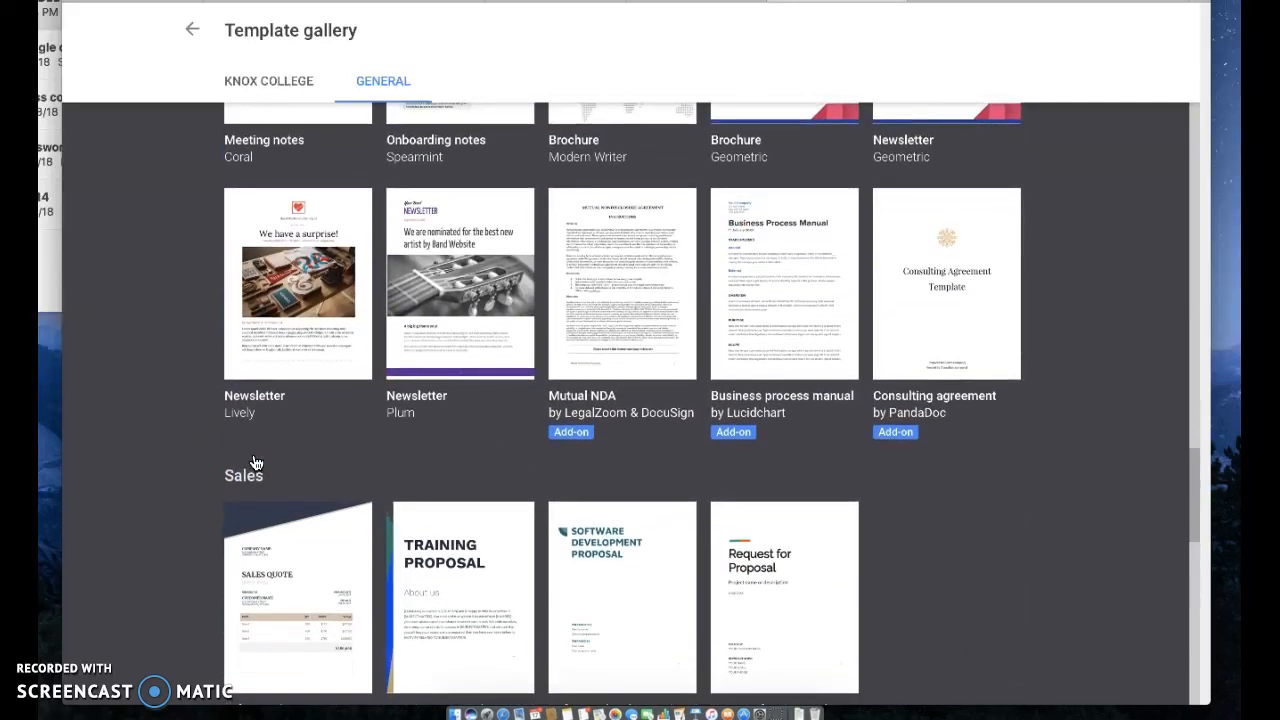
scroll(255, 462, down, 1)
scroll(255, 462, down, 3)
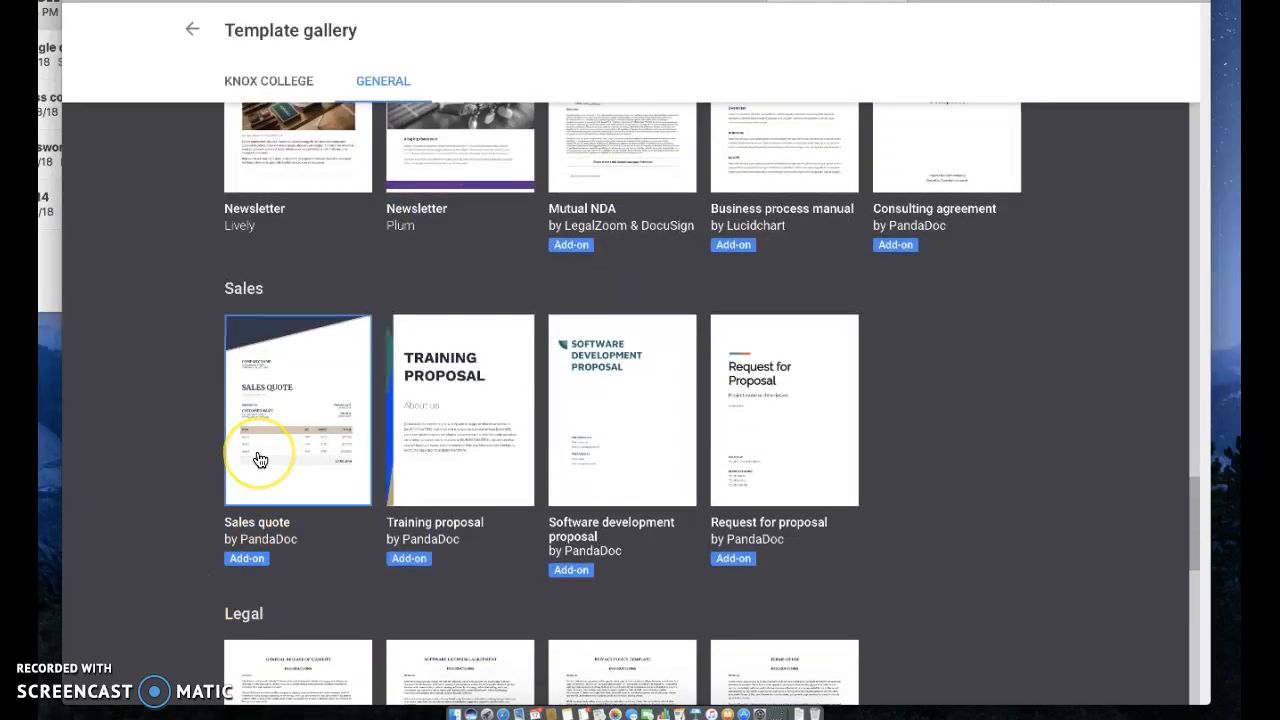
scroll(257, 457, down, 4)
scroll(257, 455, down, 4)
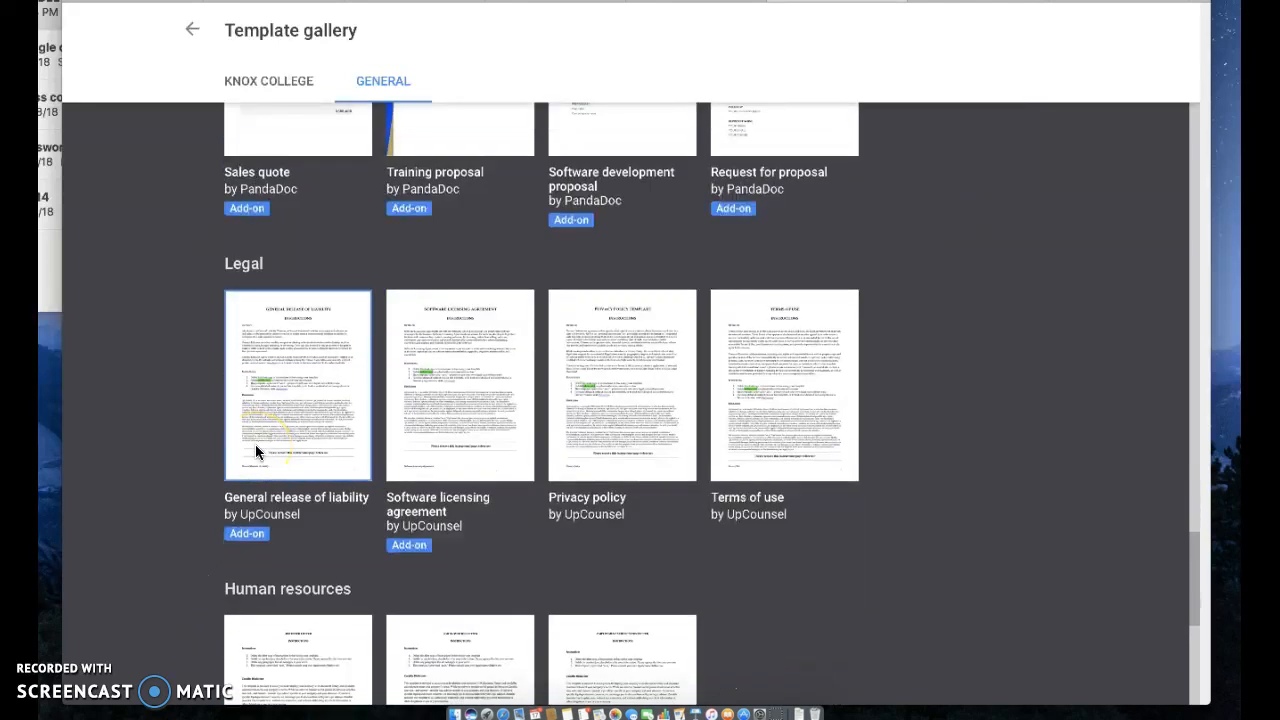
scroll(255, 450, down, 3)
scroll(255, 450, down, 7)
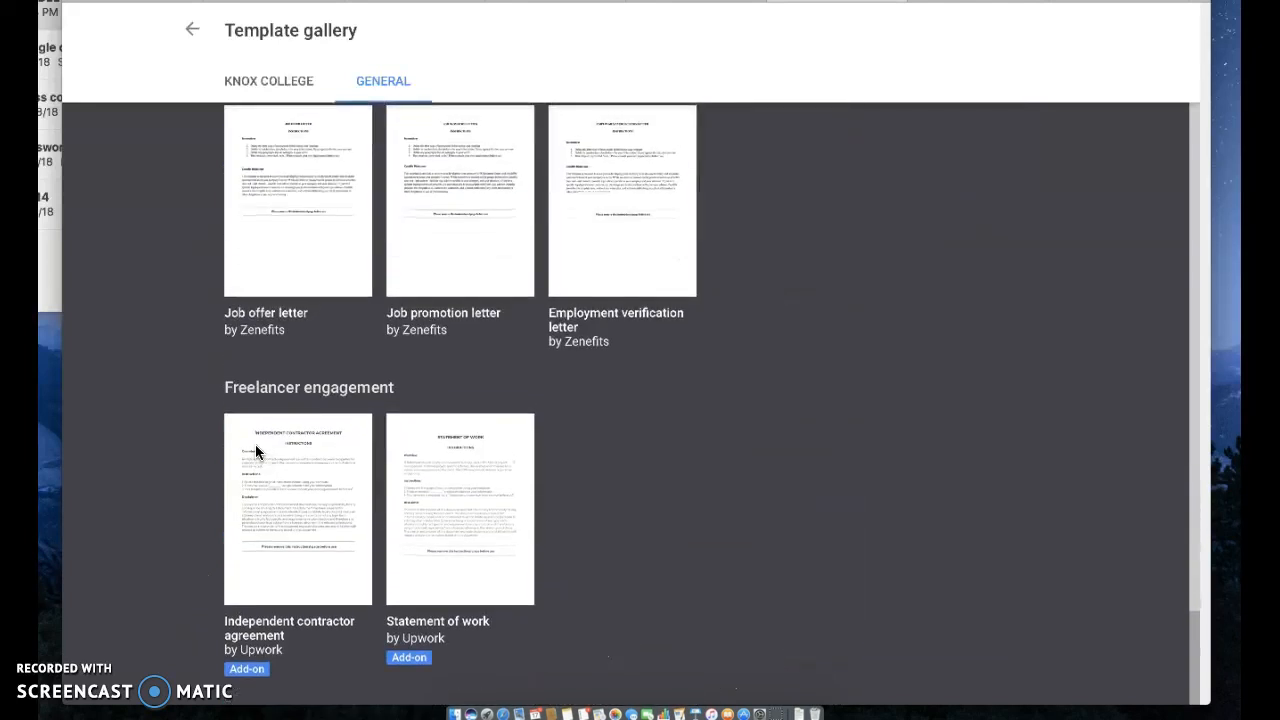
scroll(634, 450, up, 20)
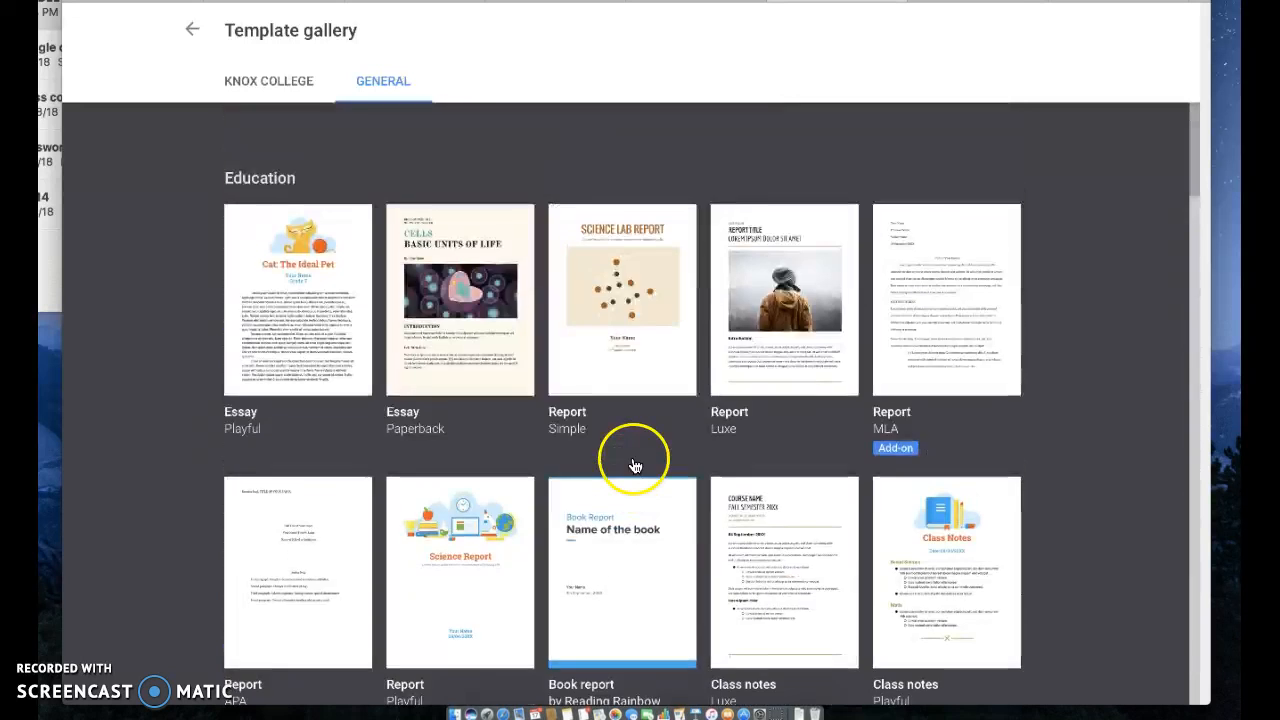
- View the Knox College templates in the gallery and return to the Docs home page
click(285, 84)
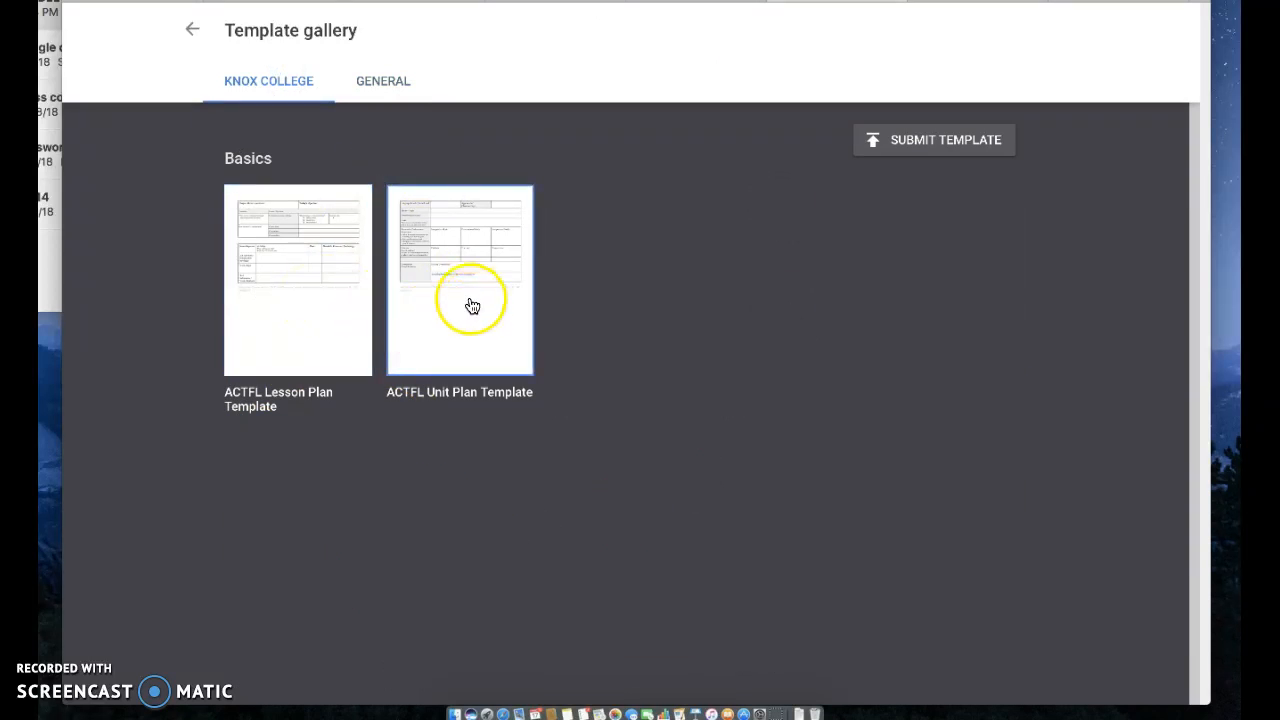
click(192, 30)
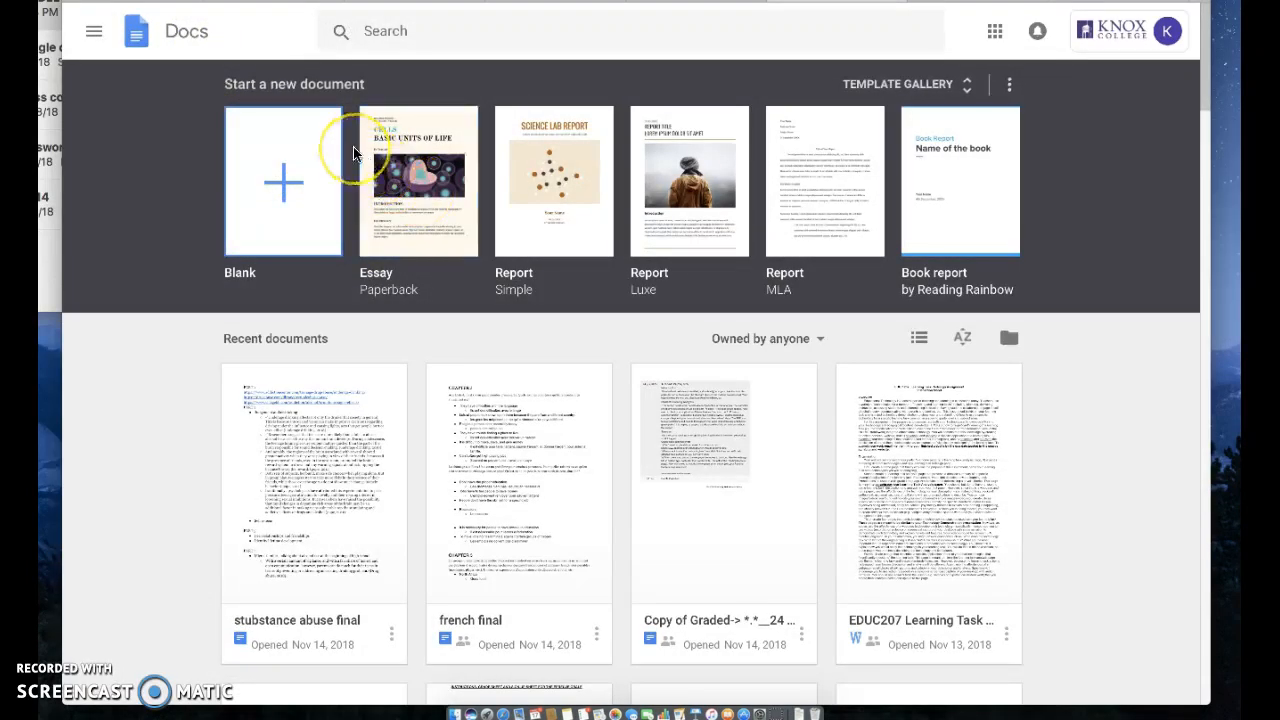
- Create a new blank document and look over its empty page
click(289, 169)
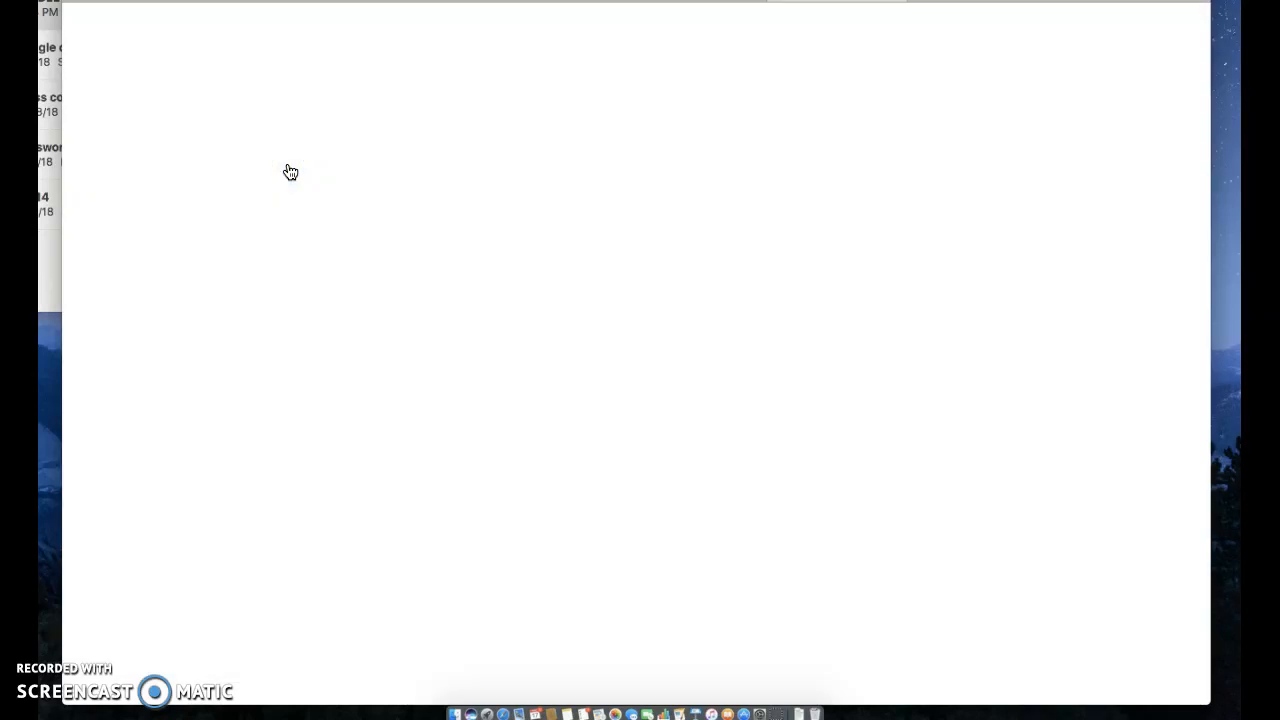
click(298, 278)
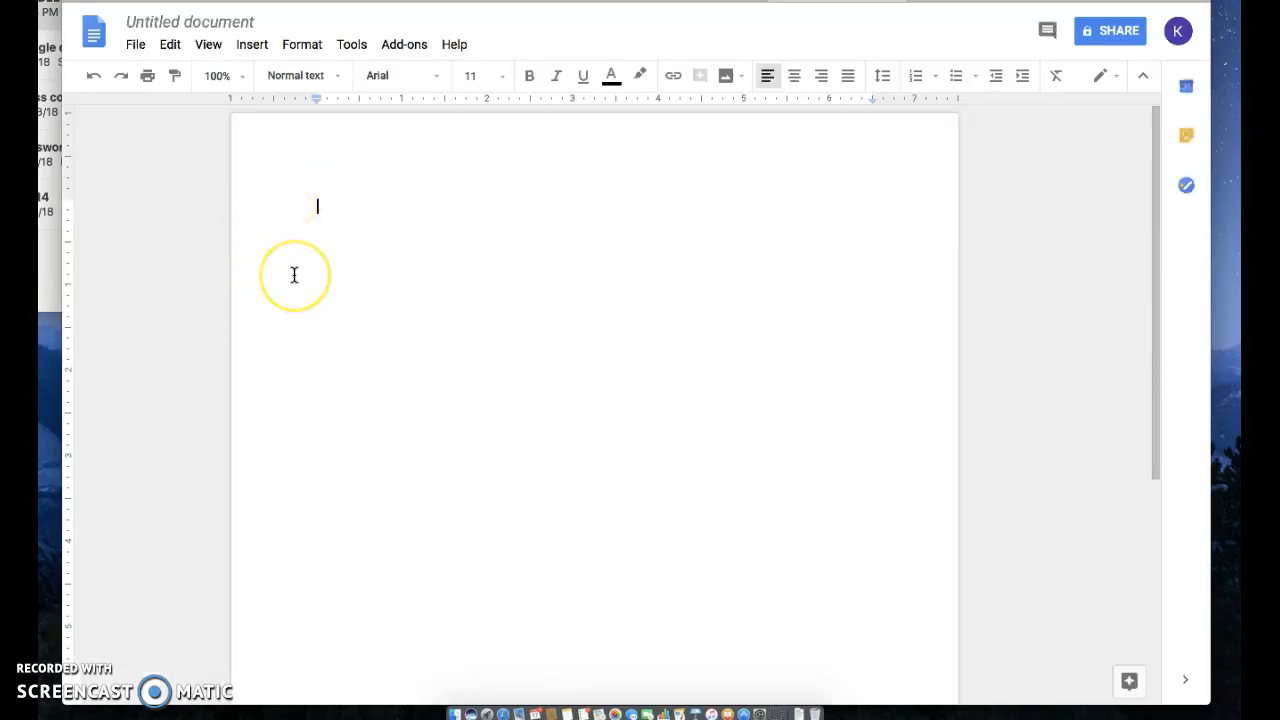
scroll(294, 274, down, 5)
scroll(294, 274, up, 5)
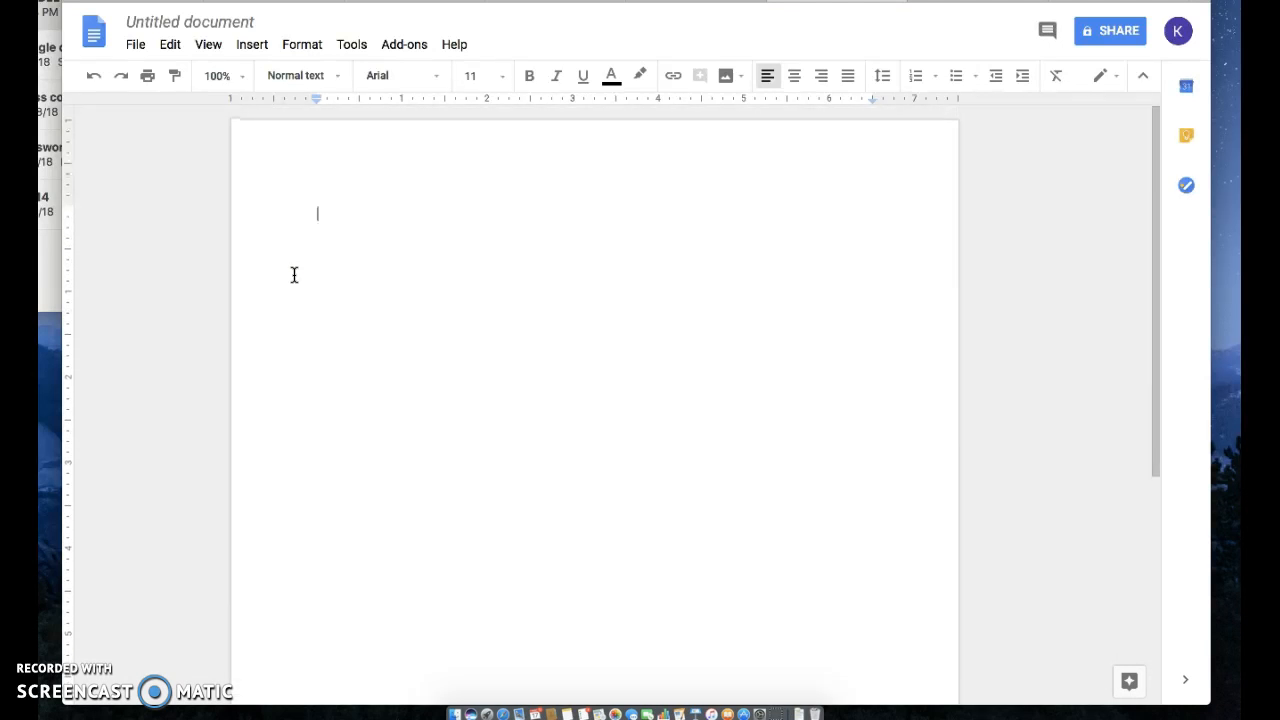
- Look at the text style, font and font size choices for the blank document without changing them
click(330, 80)
click(384, 77)
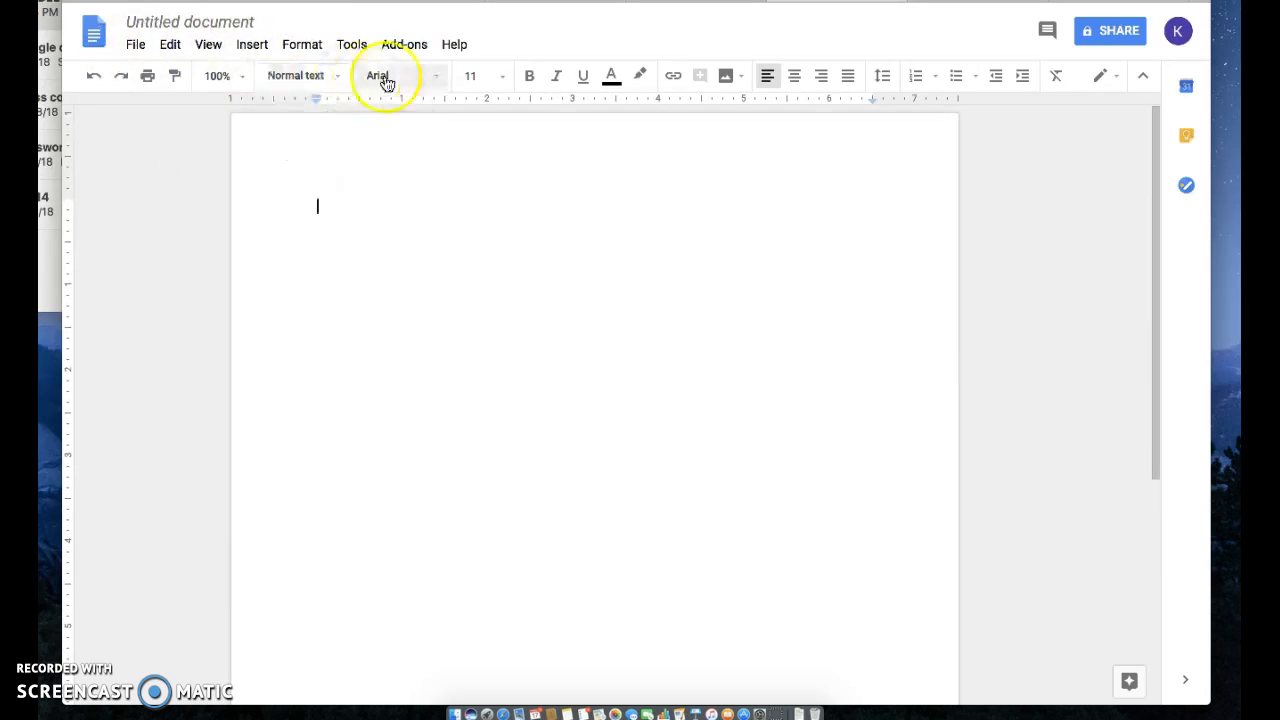
click(412, 80)
click(503, 76)
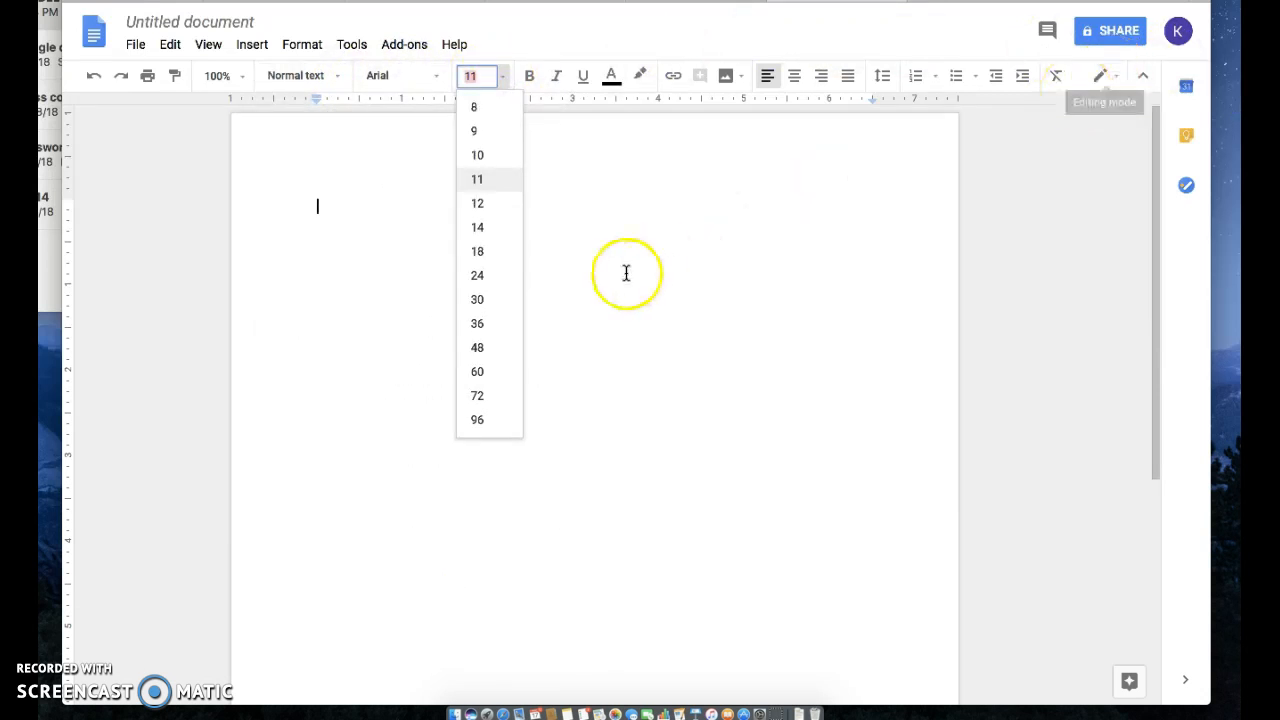
click(791, 246)
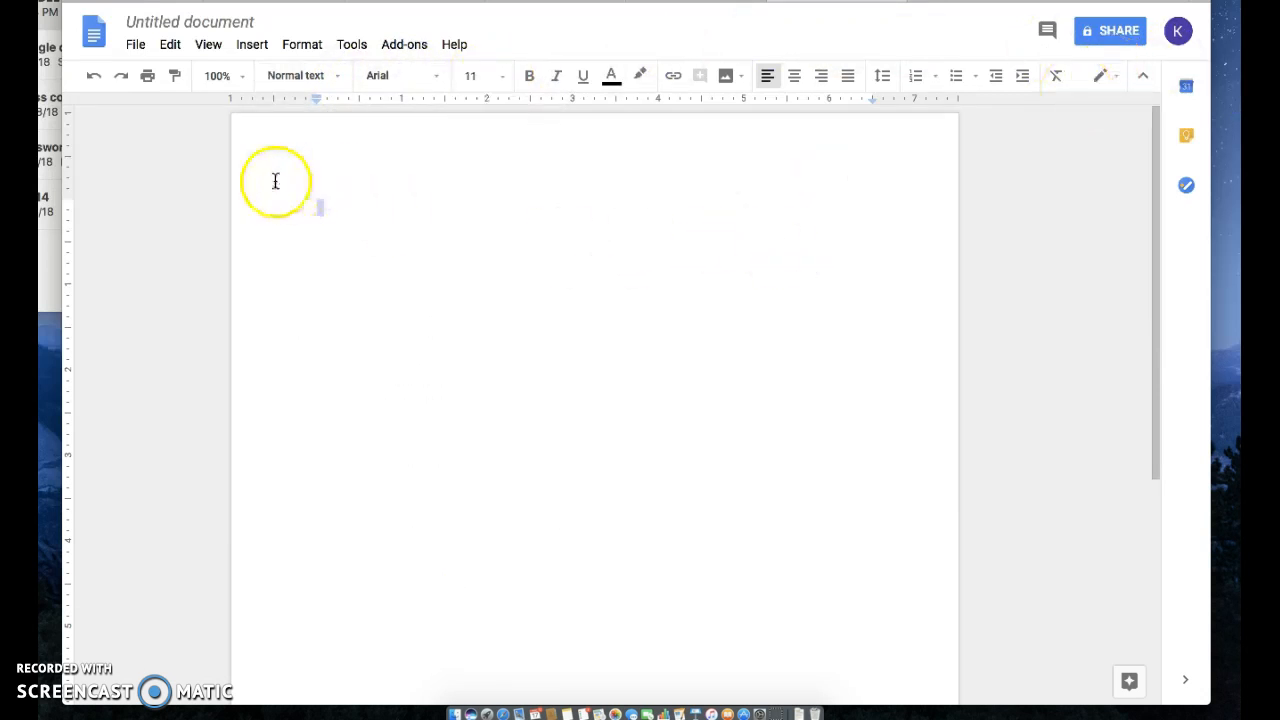
click(214, 109)
click(341, 233)
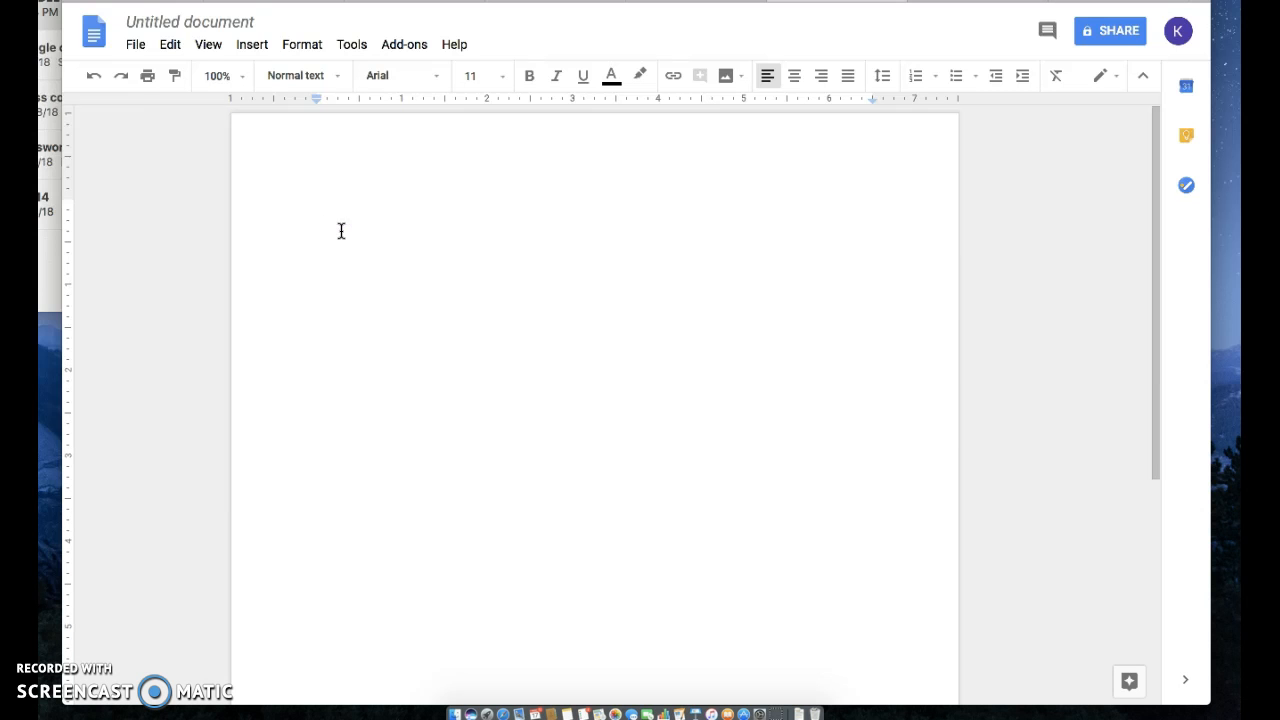
click(248, 118)
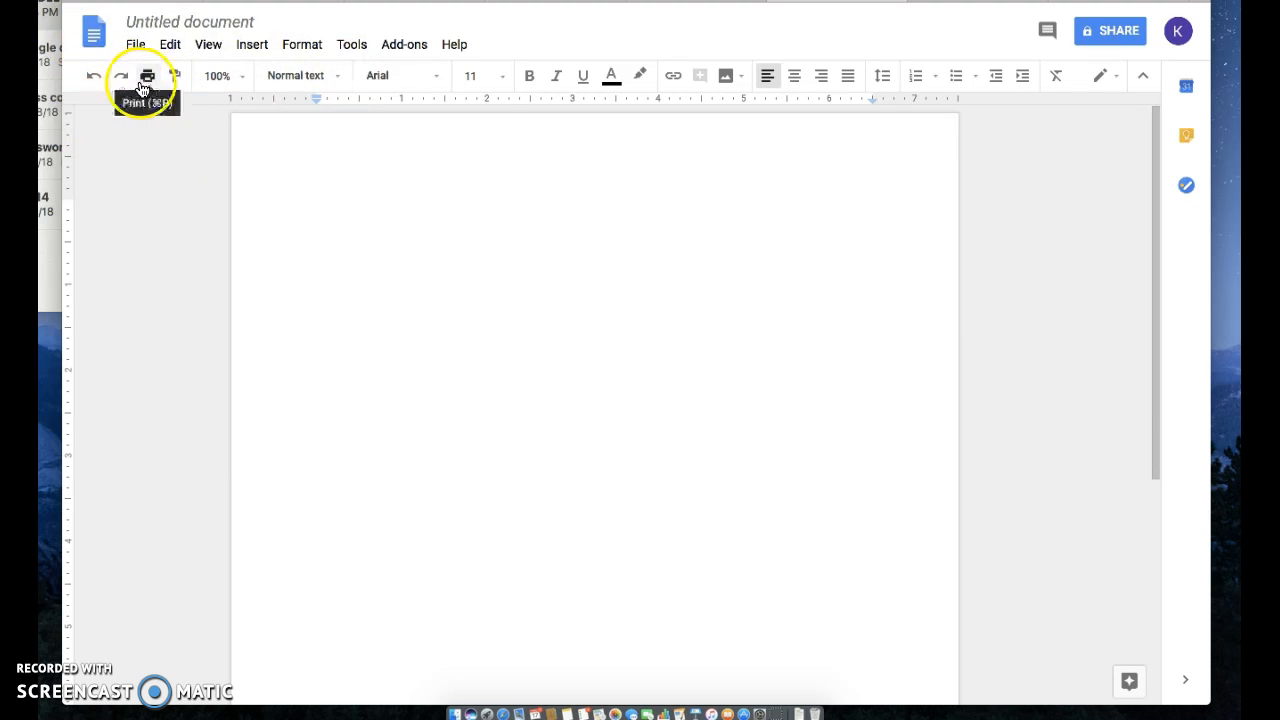
- Look through the elements that can be inserted and preview a 16 x 20 table without inserting it
click(248, 47)
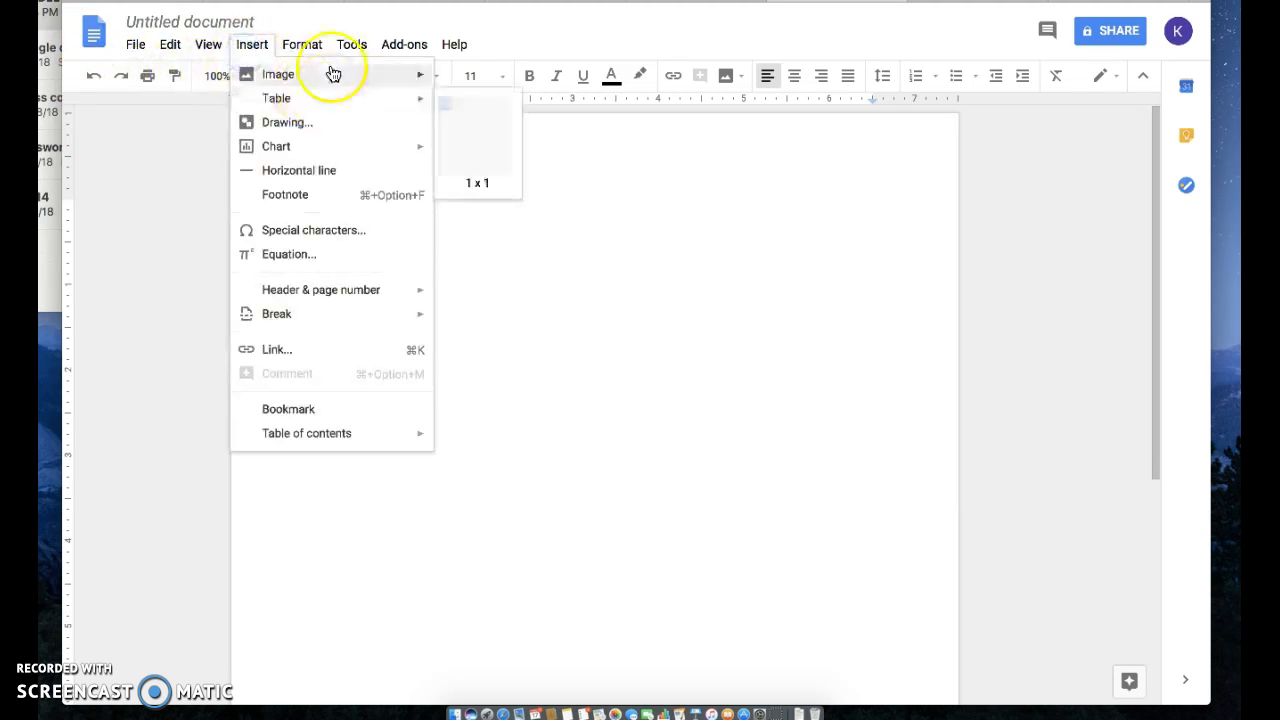
mouse_move(354, 78)
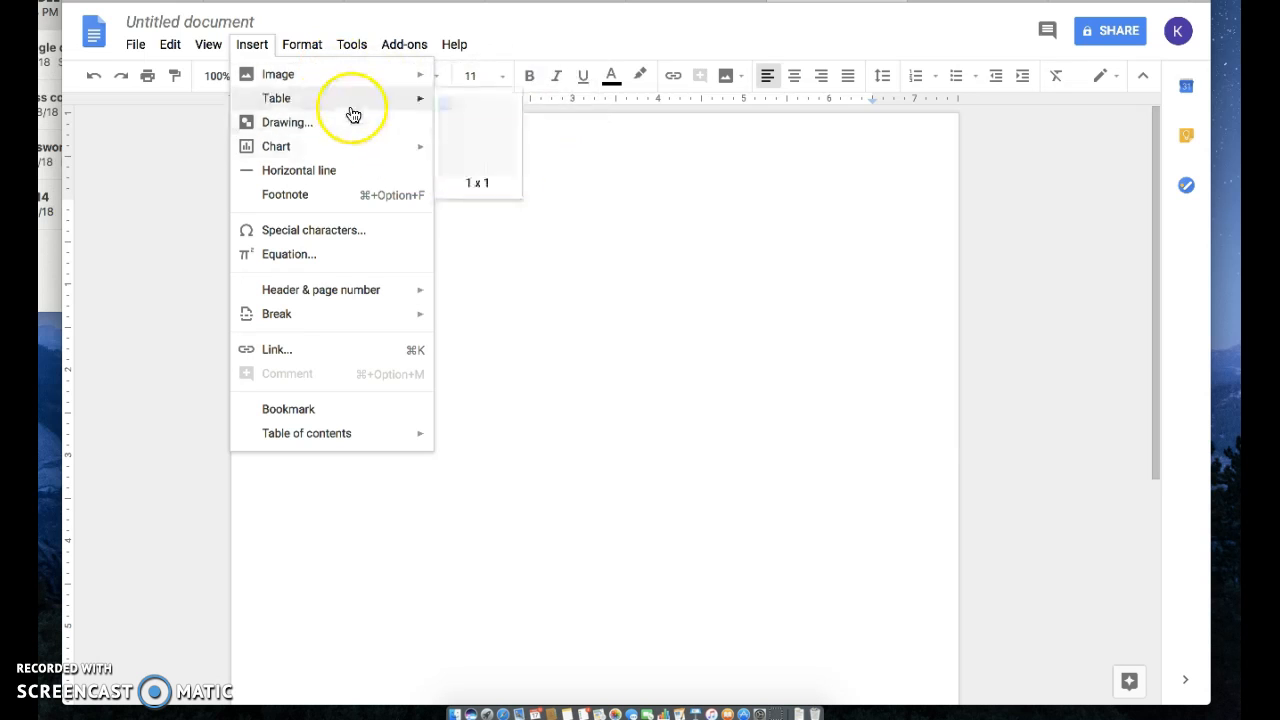
mouse_move(390, 108)
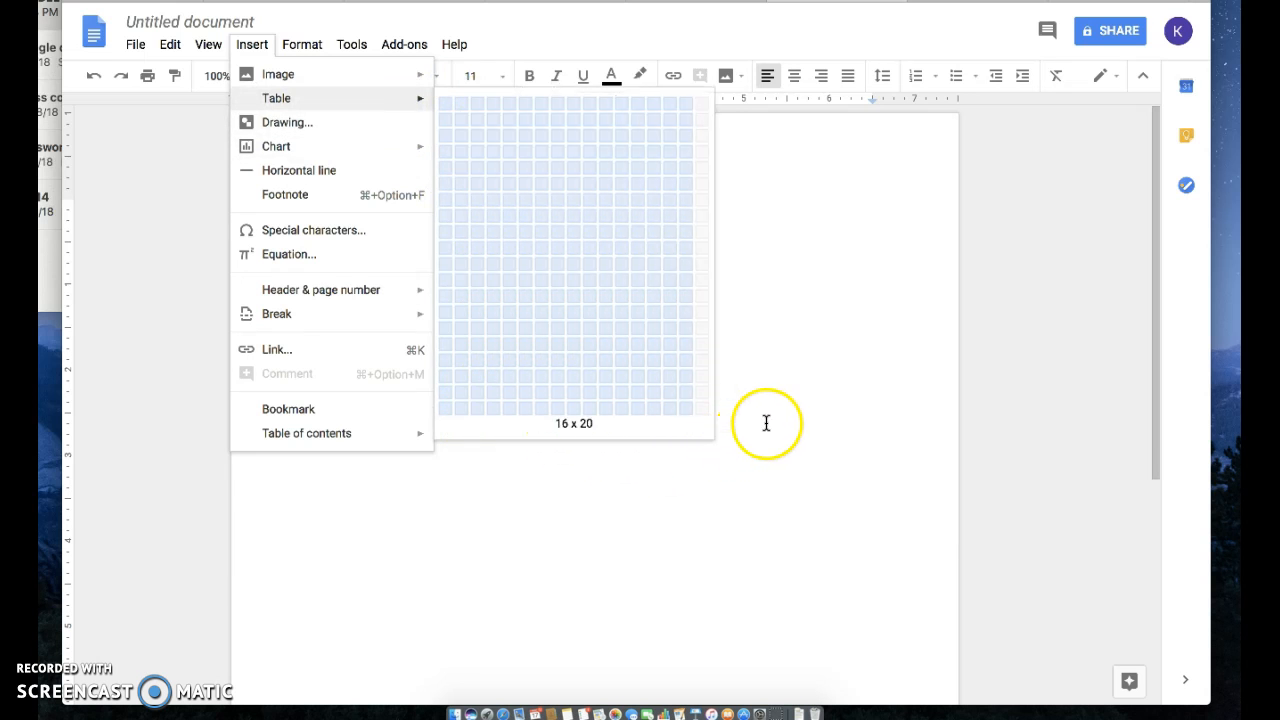
click(858, 340)
click(354, 242)
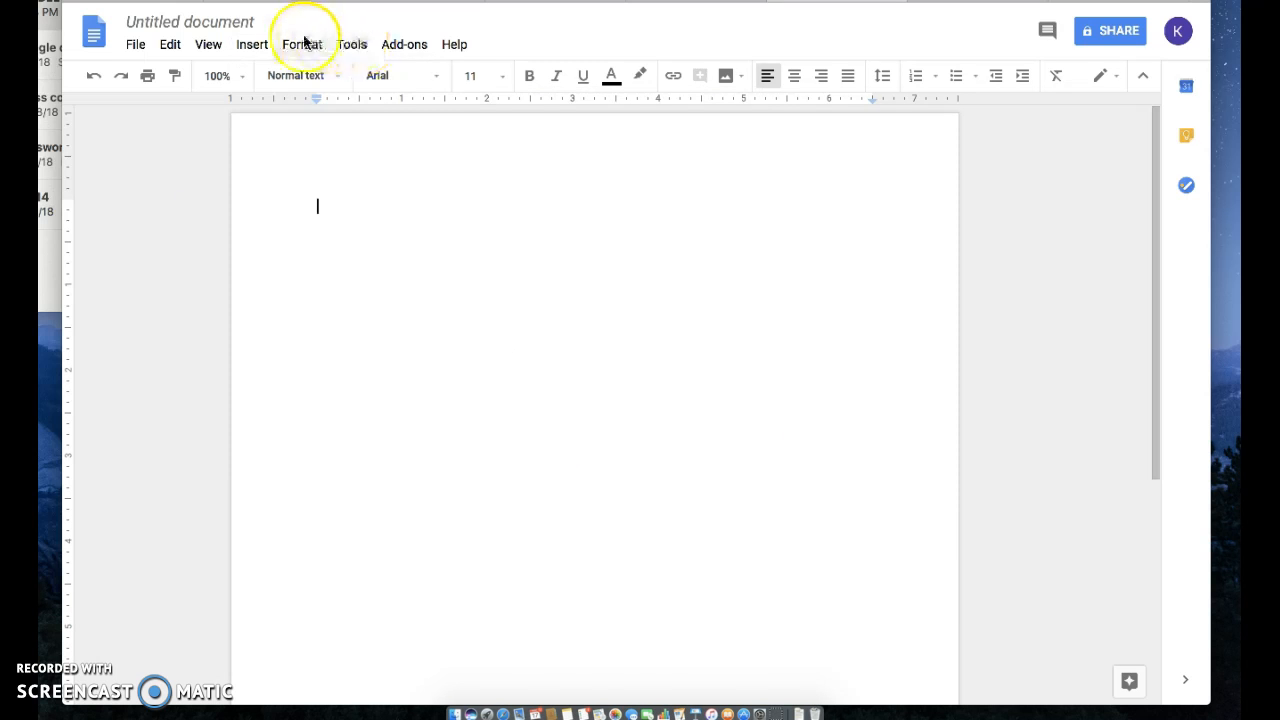
- Look through the insertion, formatting and tool options, including the spelling choices, without changing anything
click(266, 40)
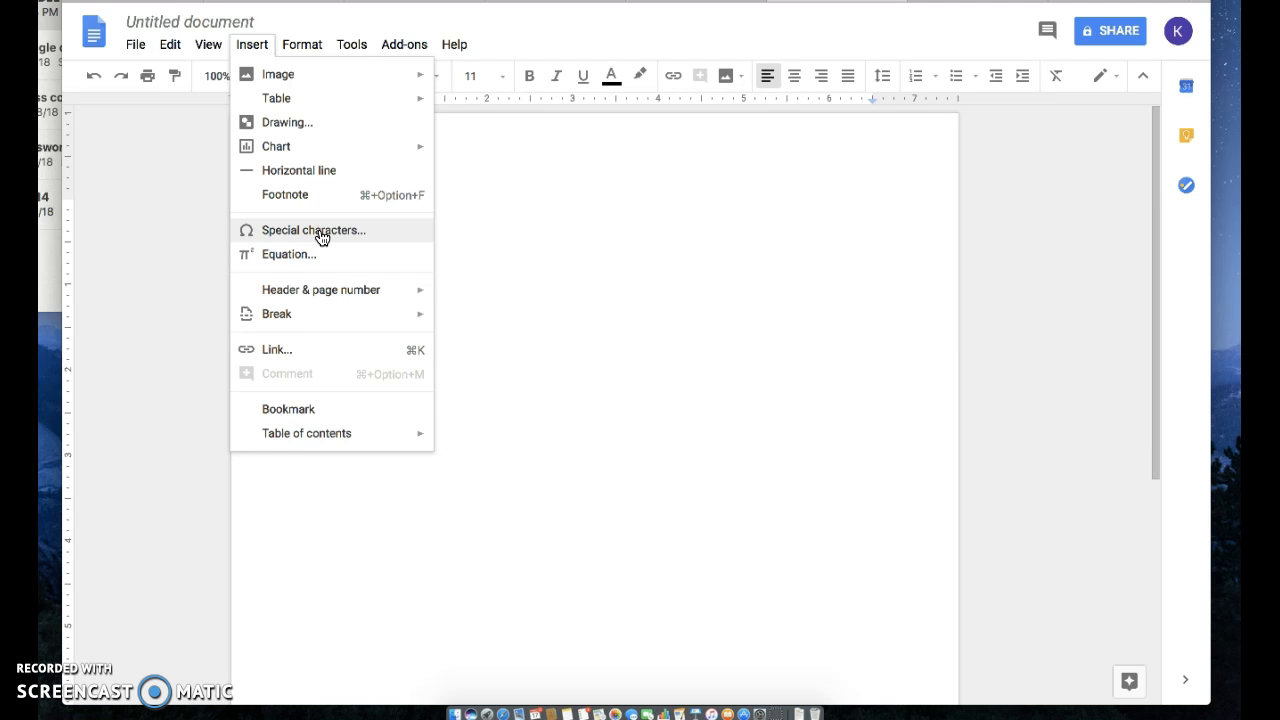
click(315, 40)
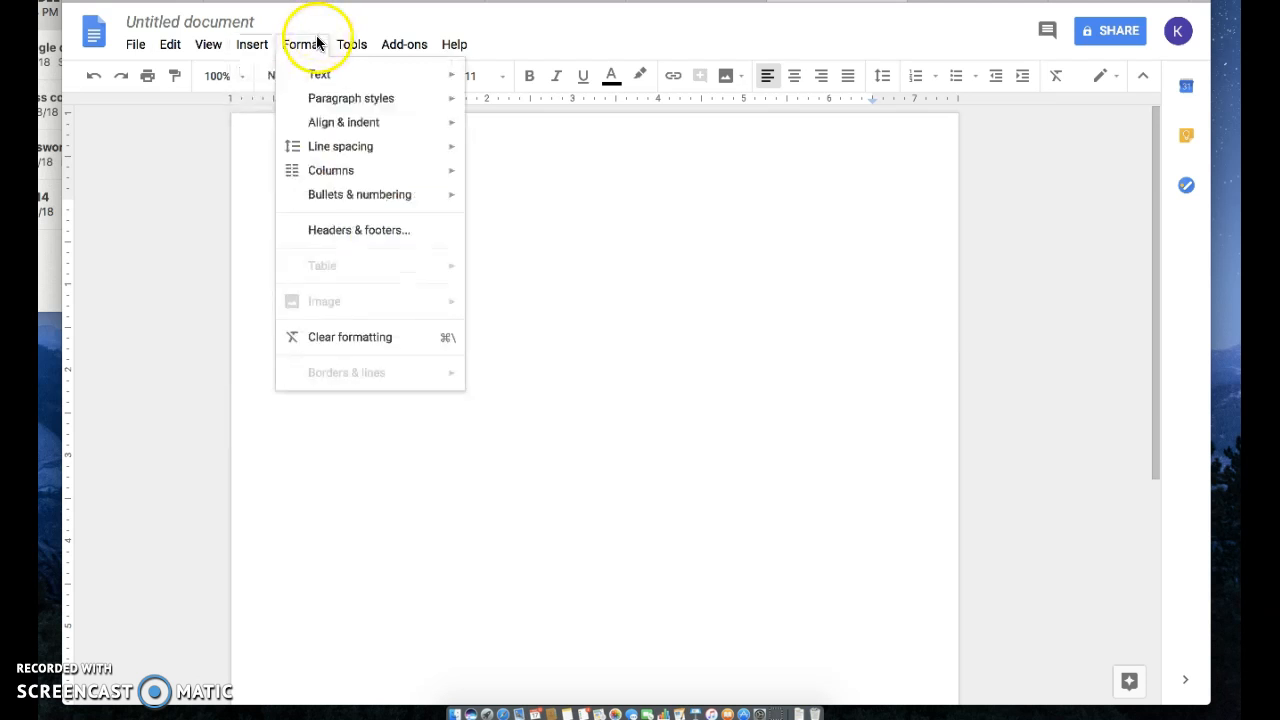
click(349, 42)
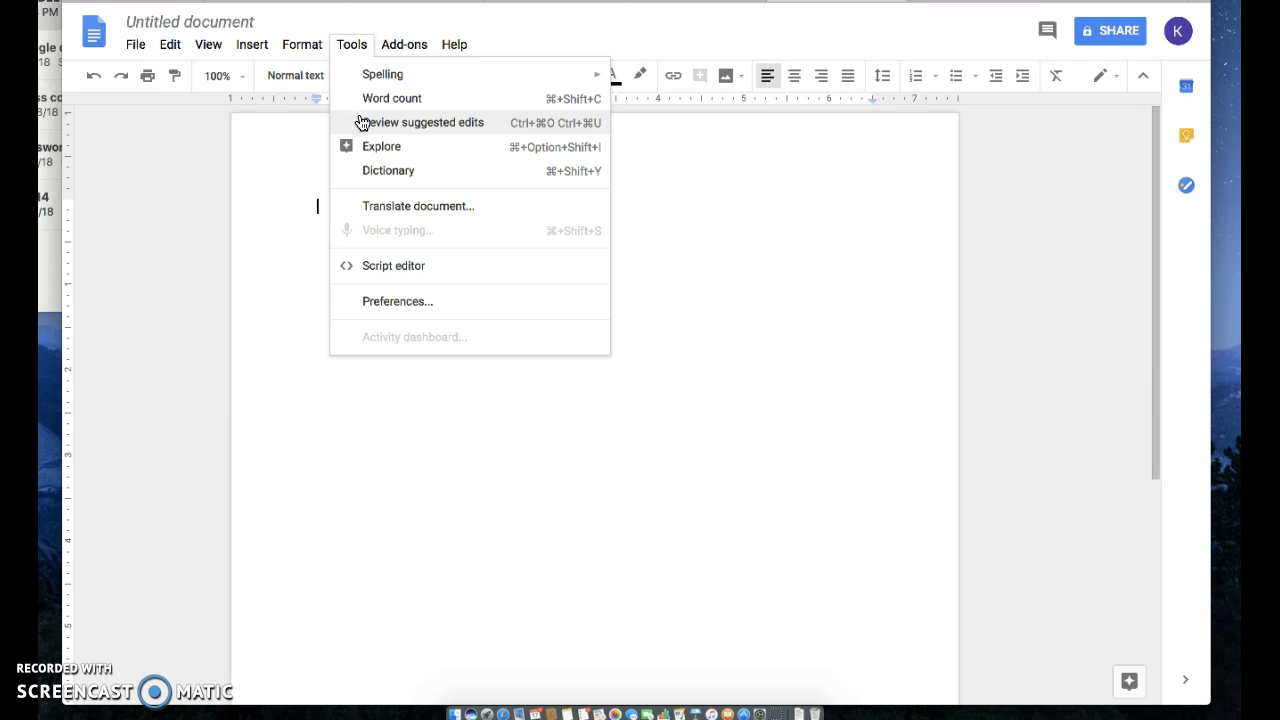
click(392, 78)
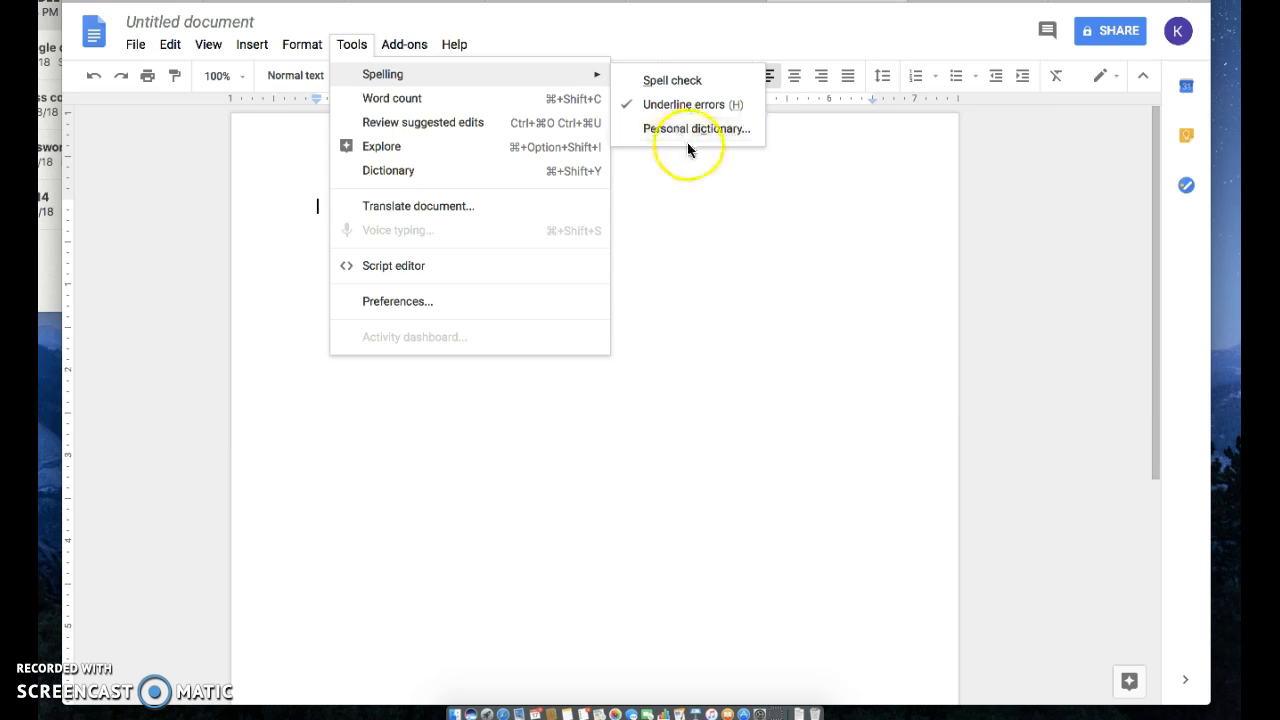
click(695, 171)
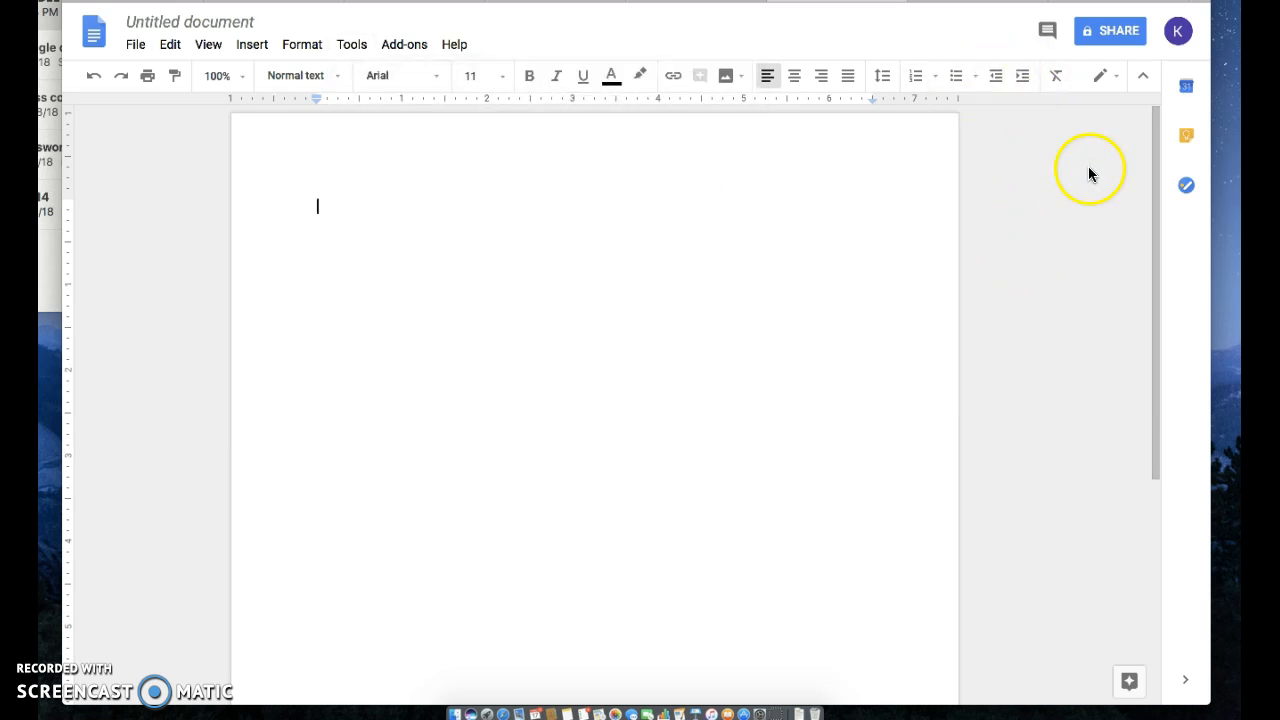
- Start sharing the untitled document and save it under the name "google docs 1"
click(1112, 36)
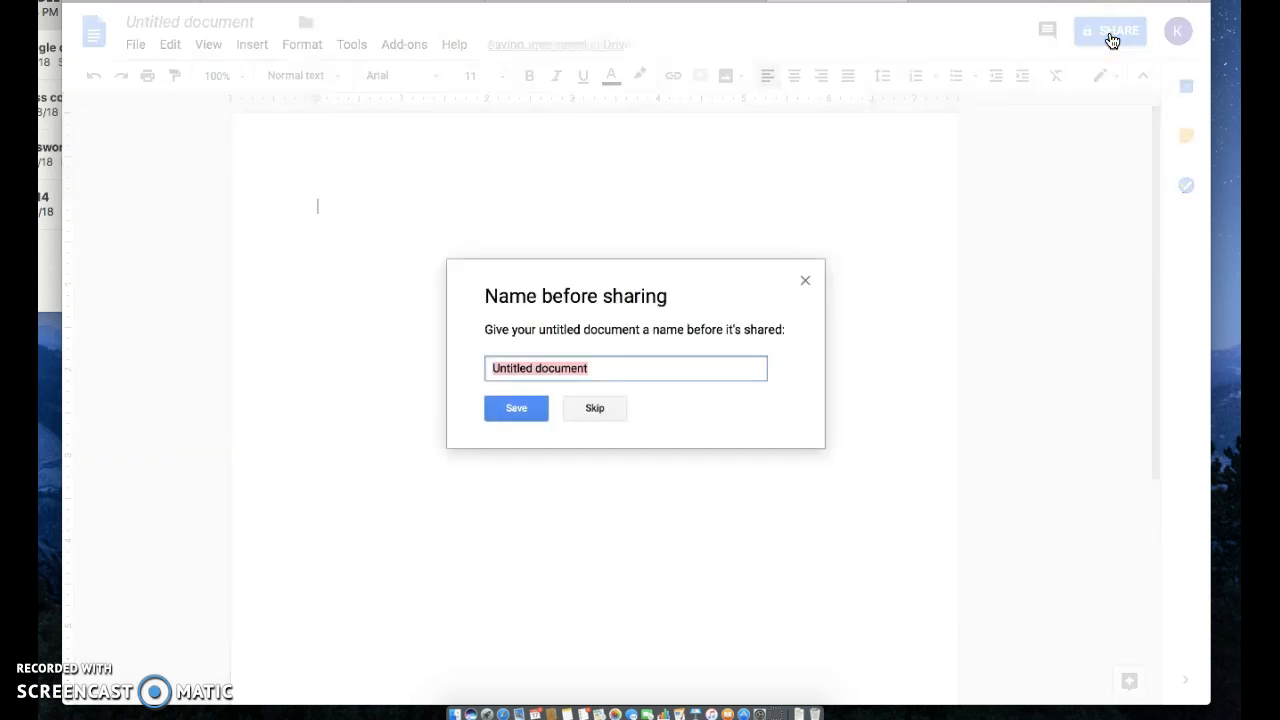
key(BackSpace)
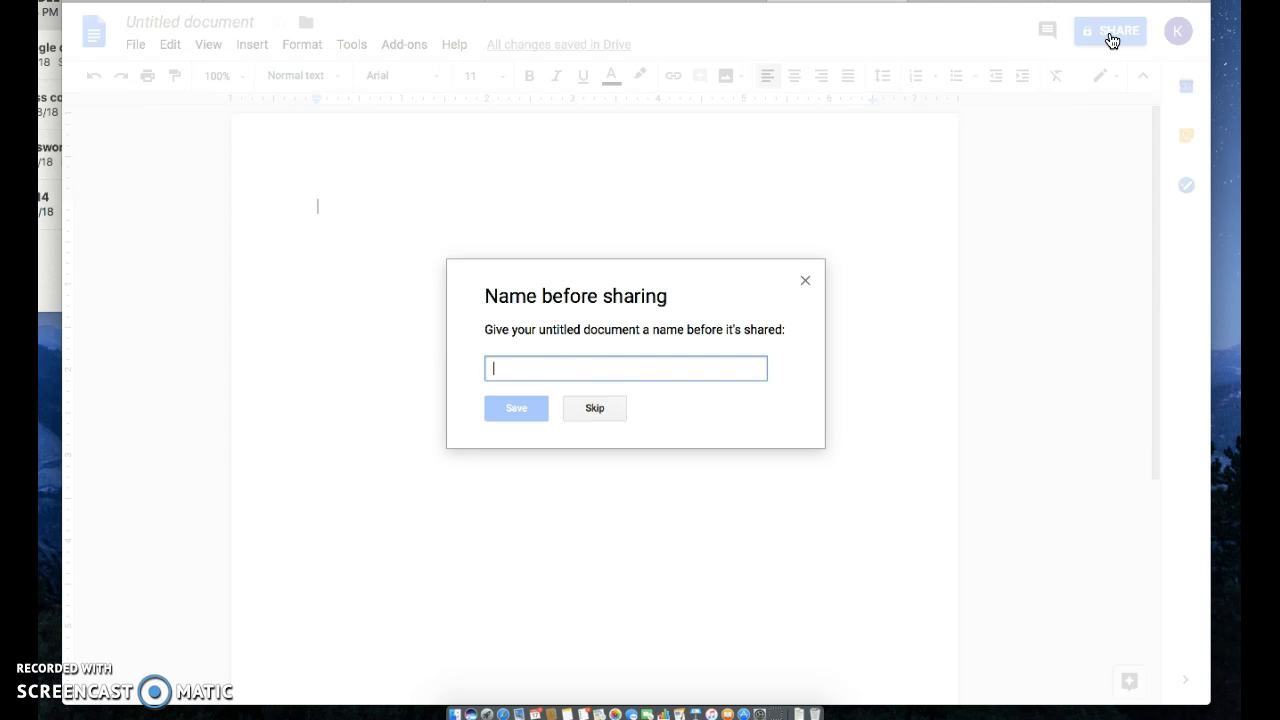
text(google docs 1)
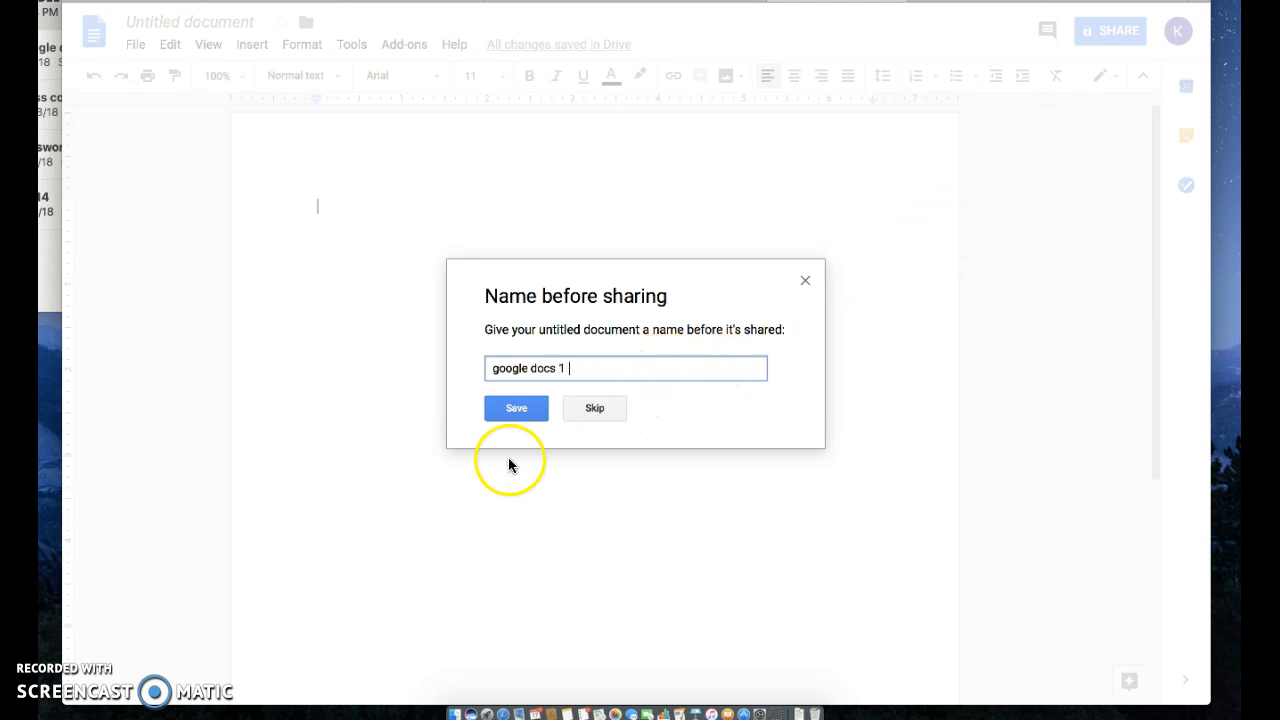
click(516, 409)
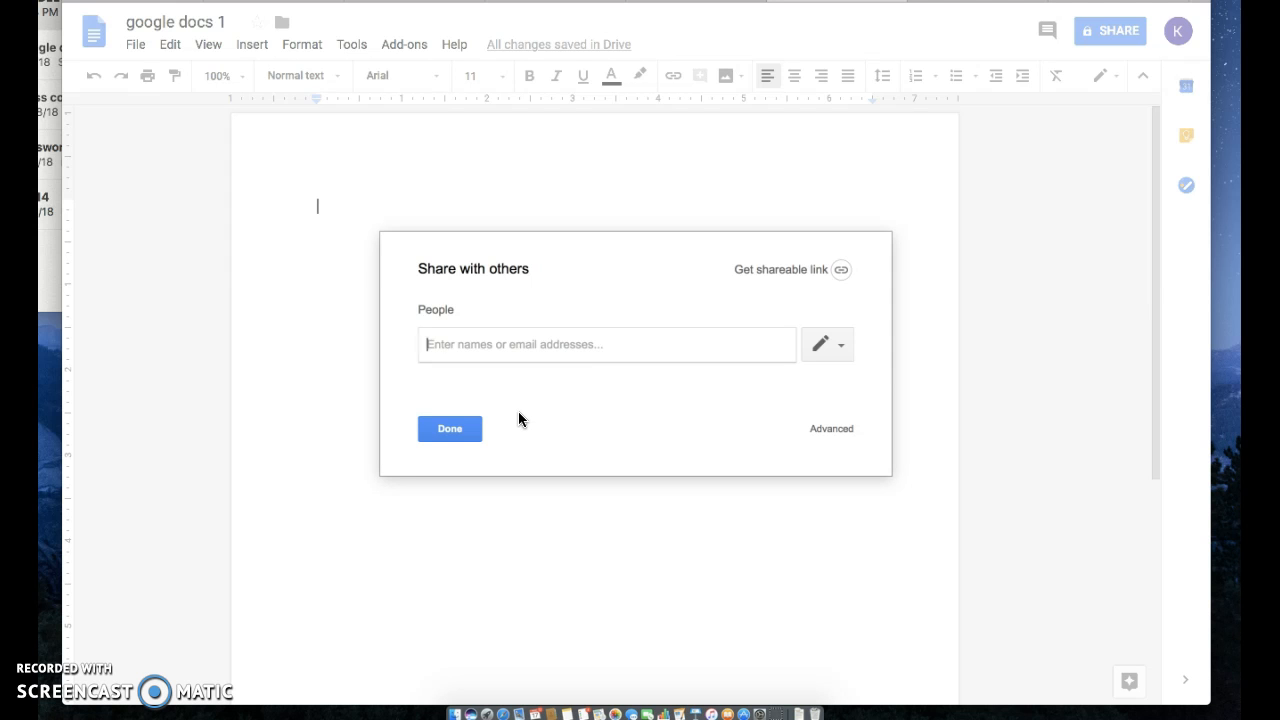
- Search the people to share with for "du", browse the suggested contacts and clear the entry
text(du)
scroll(518, 411, down, 3)
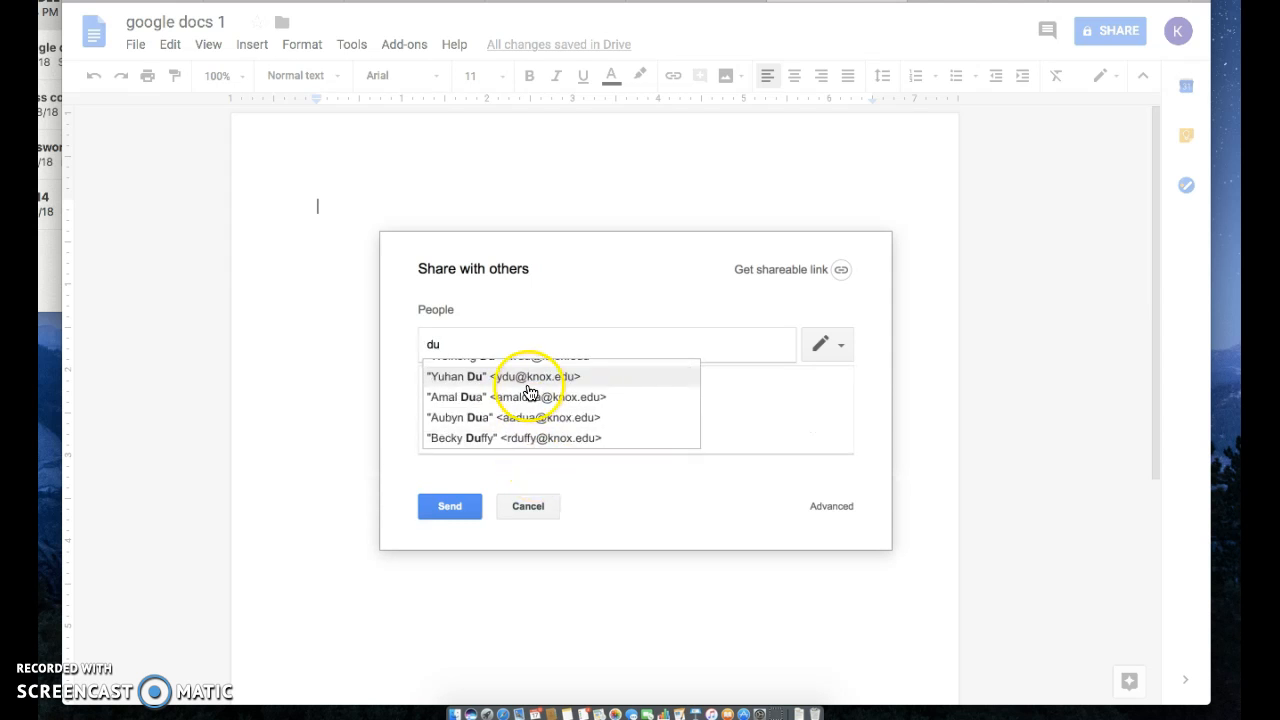
scroll(518, 387, down, 2)
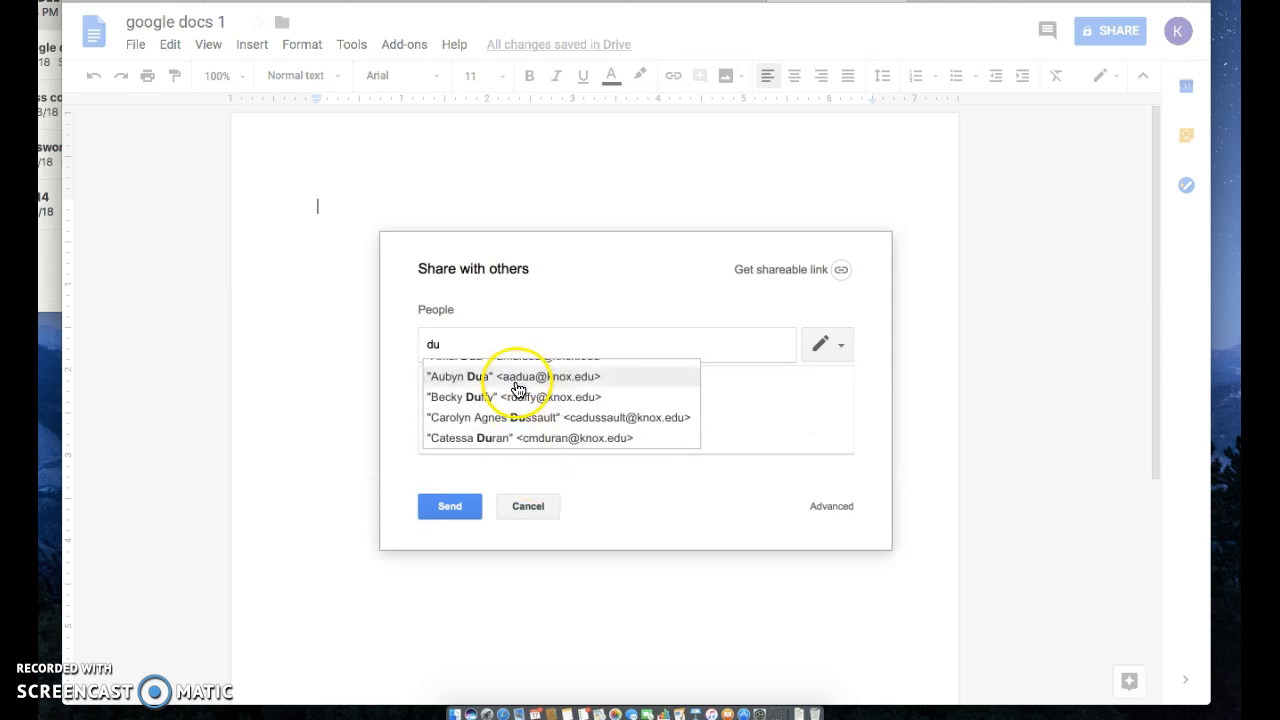
scroll(505, 443, down, 3)
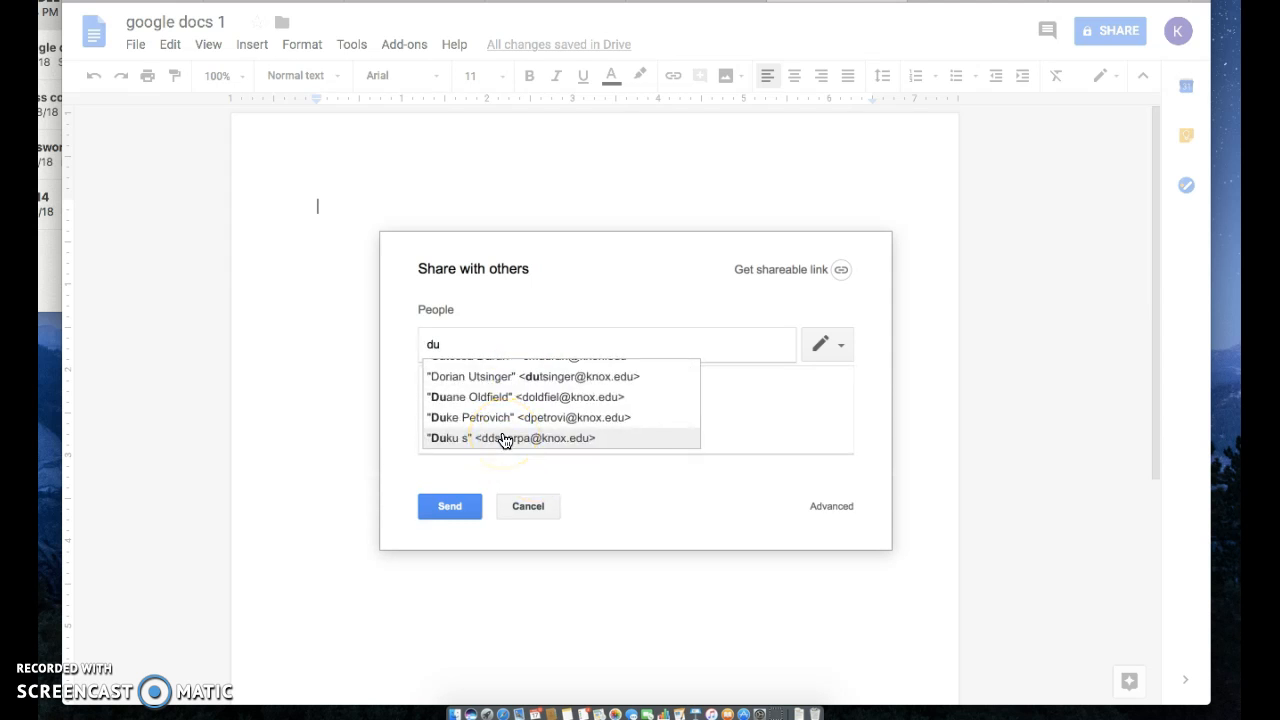
scroll(503, 372, up, 5)
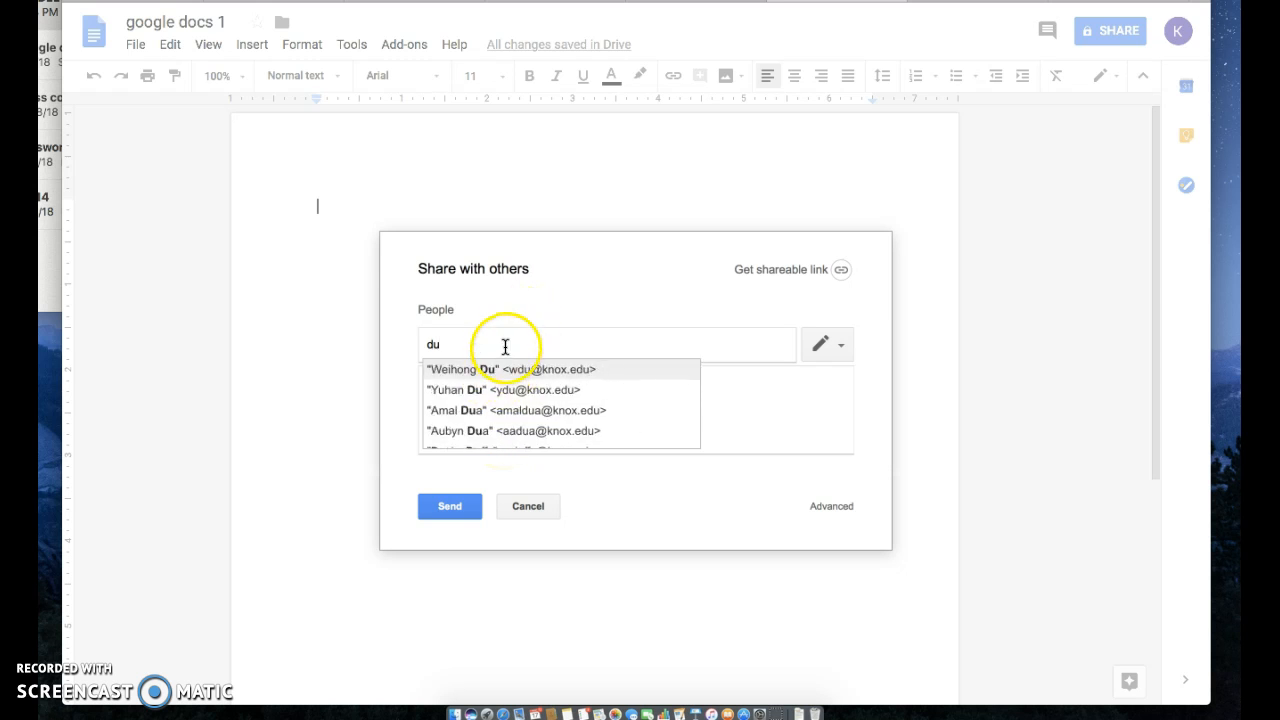
scroll(503, 360, up, 2)
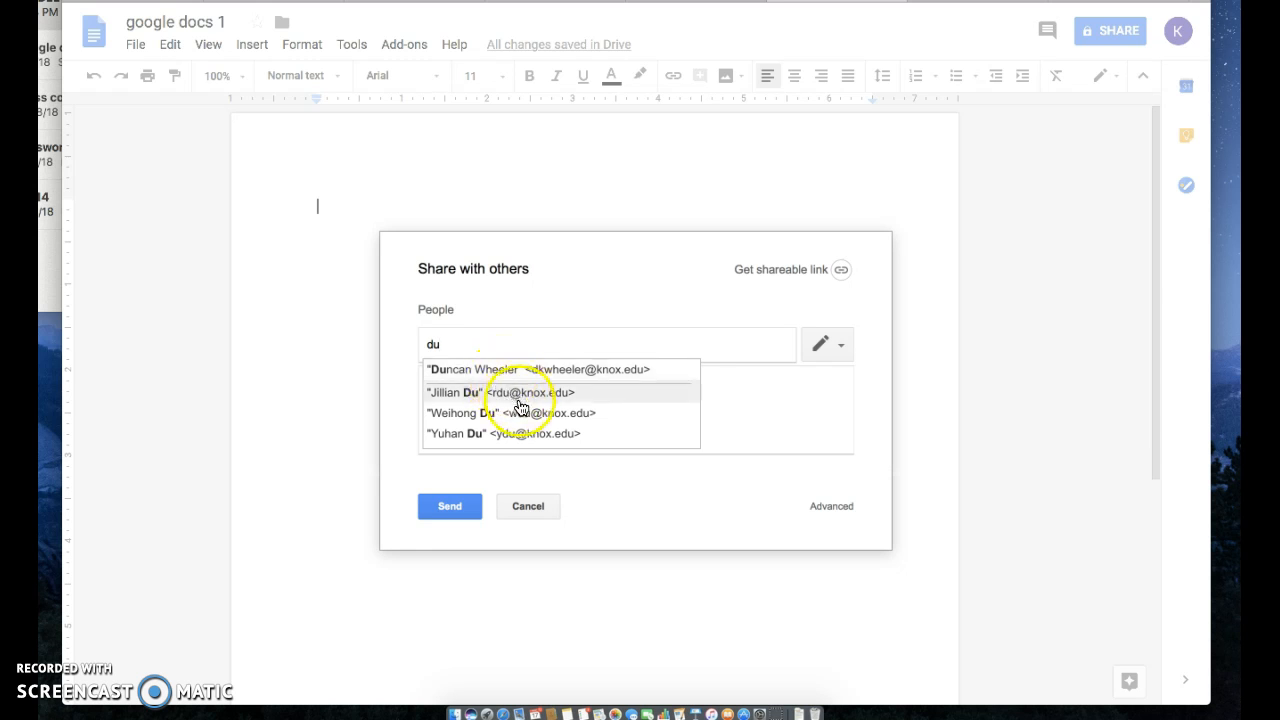
scroll(517, 445, down, 2)
scroll(530, 455, down, 5)
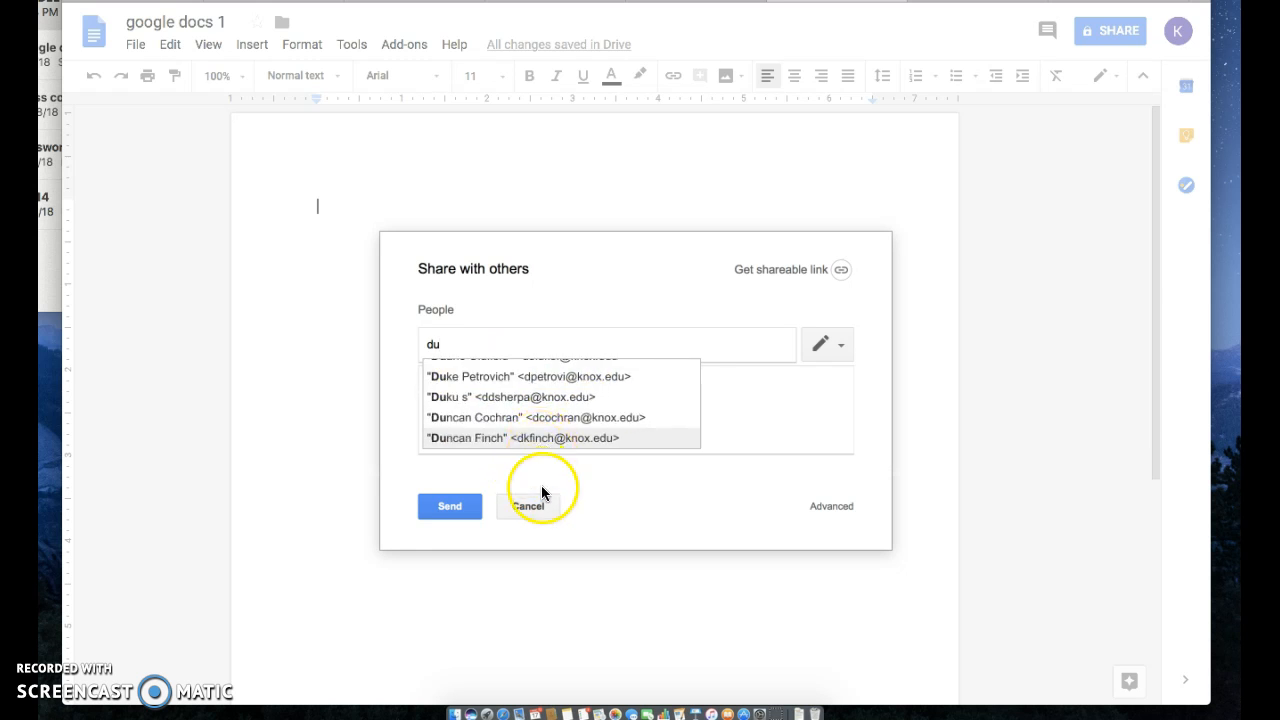
scroll(600, 380, up, 3)
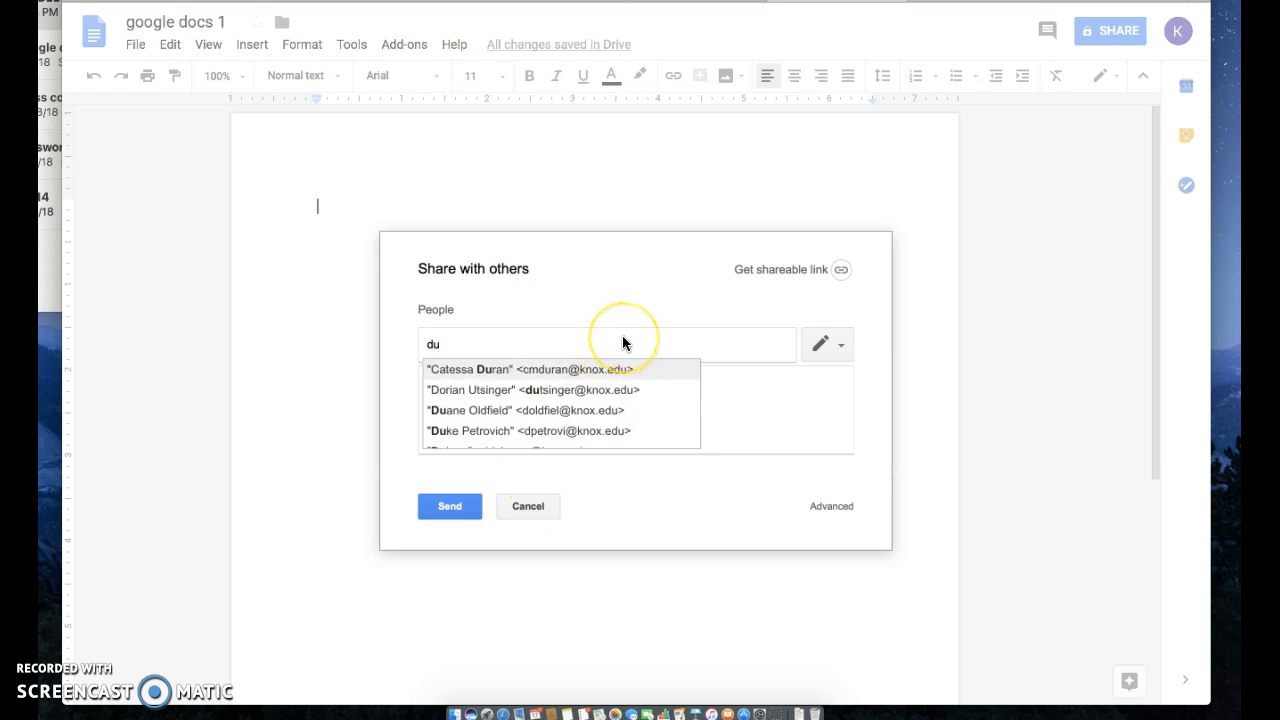
key(BackSpace)
key(BackSpace)
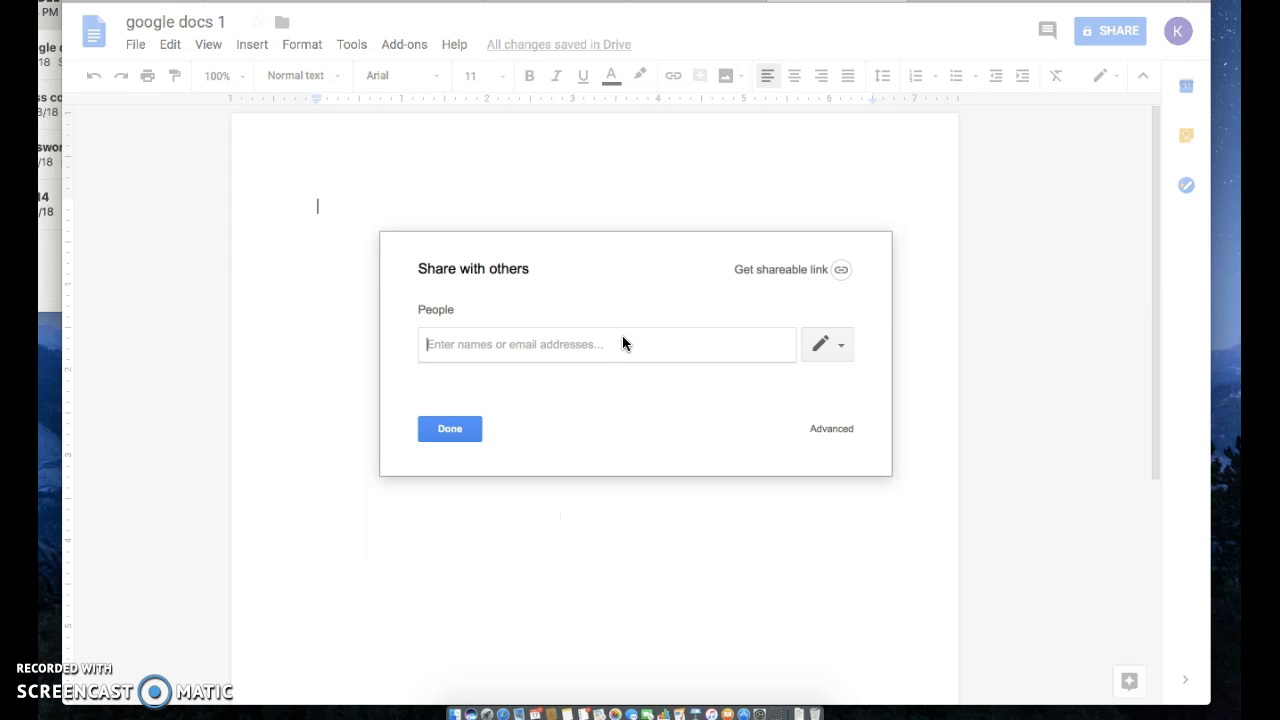
- Look up share recipients matching "d", browse the suggestions and empty the field without choosing anyone
text(d)
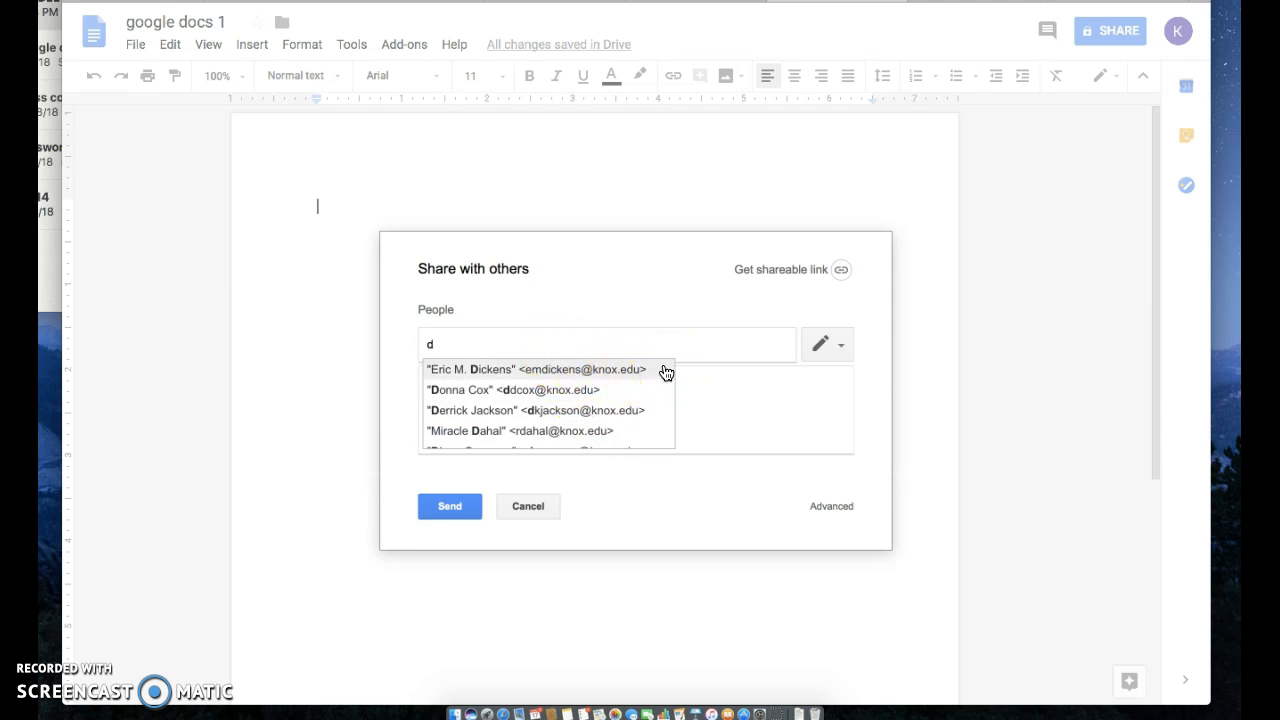
click(645, 407)
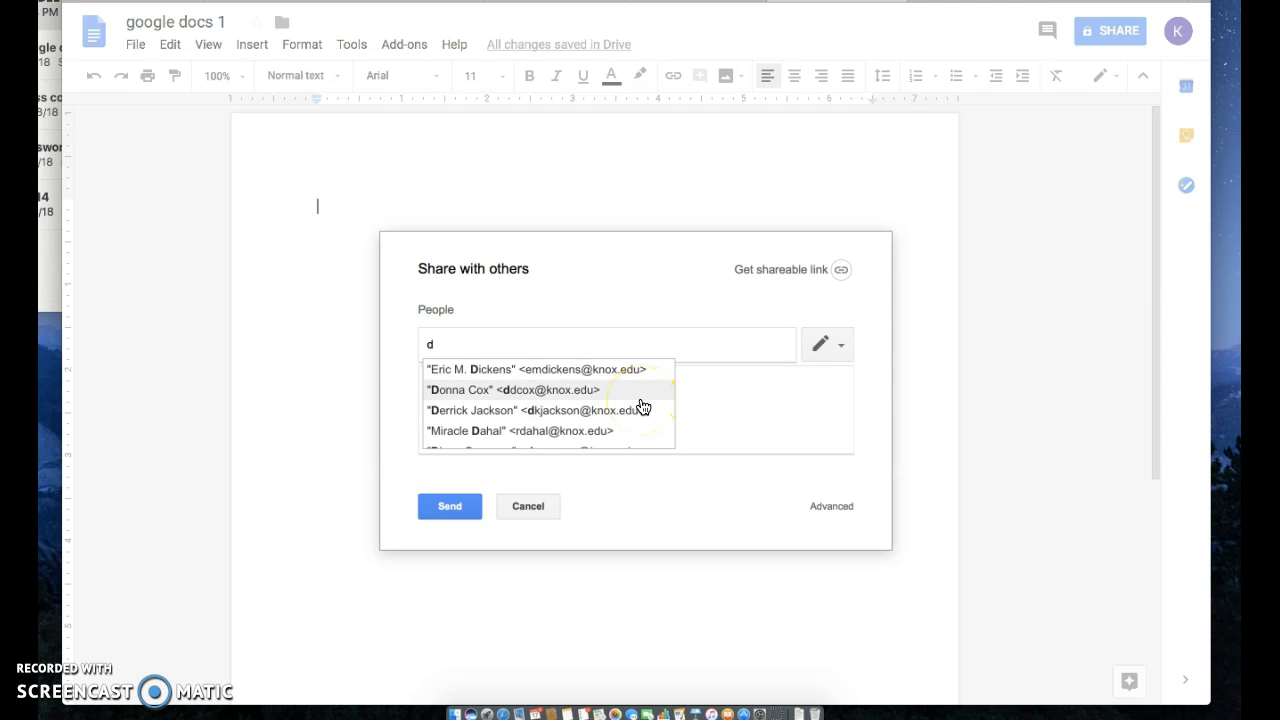
click(645, 379)
scroll(613, 448, down, 3)
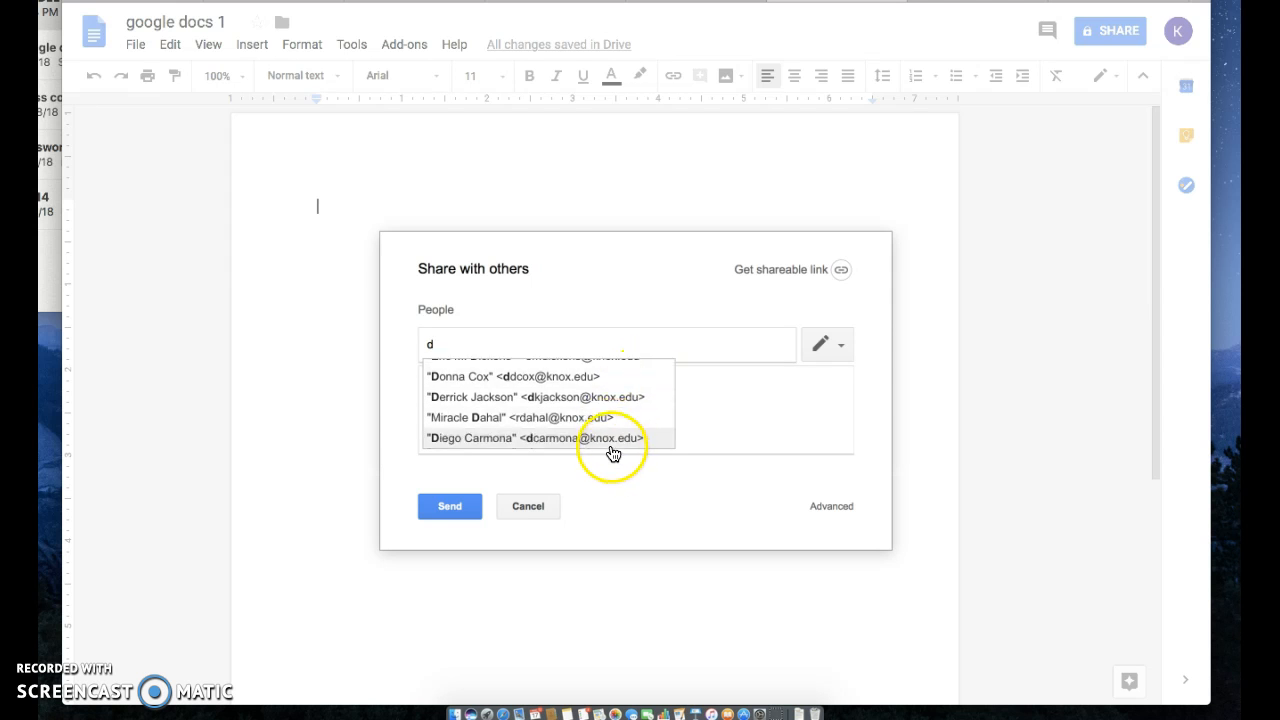
scroll(613, 452, down, 2)
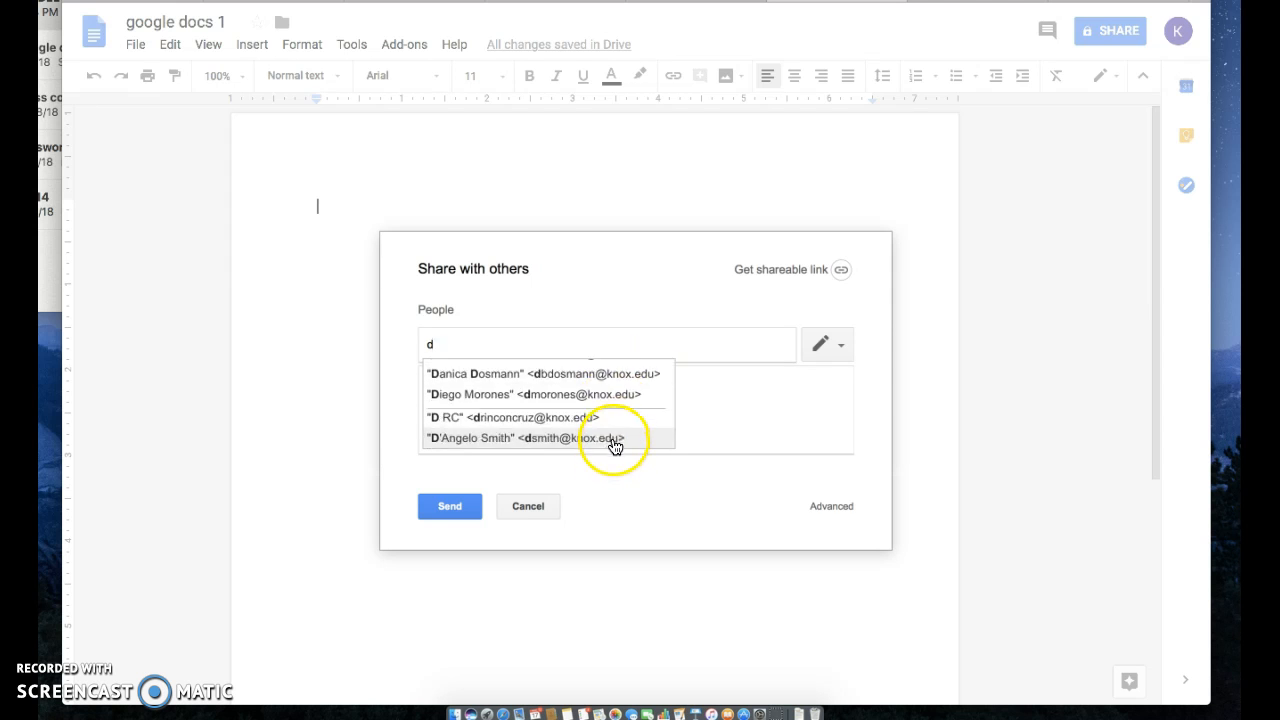
scroll(612, 453, down, 2)
scroll(612, 453, up, 3)
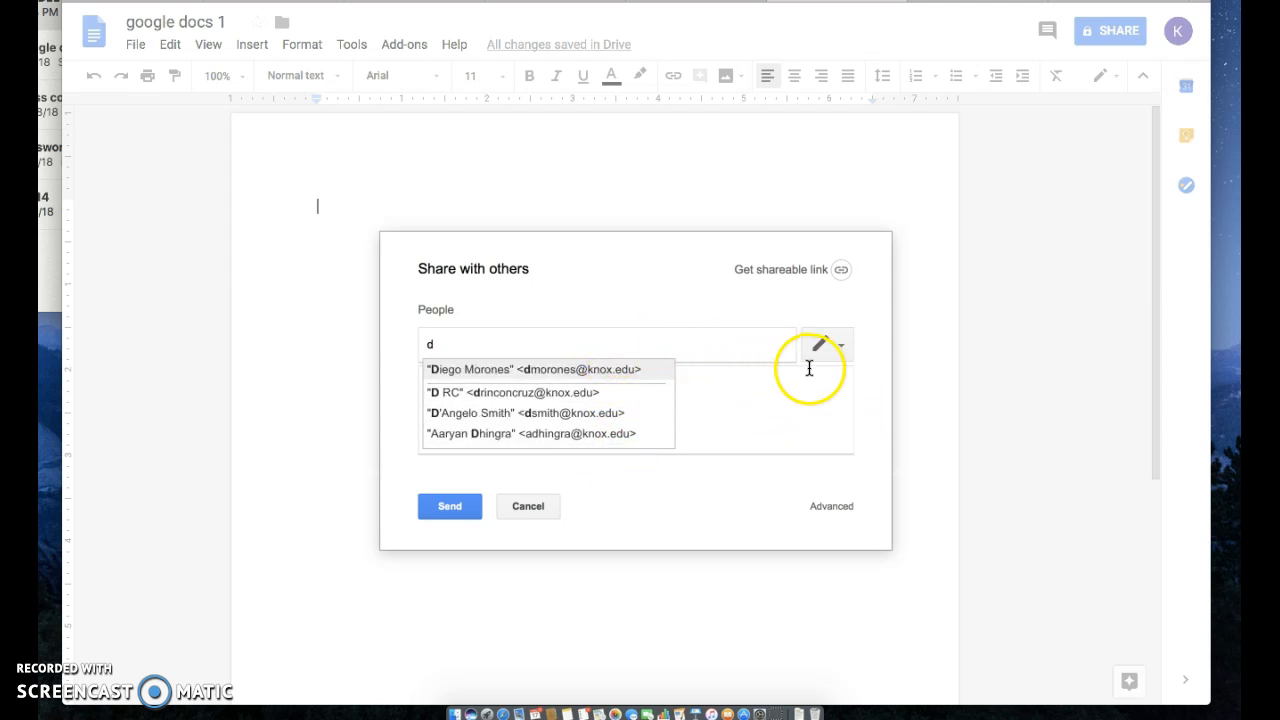
key(BackSpace)
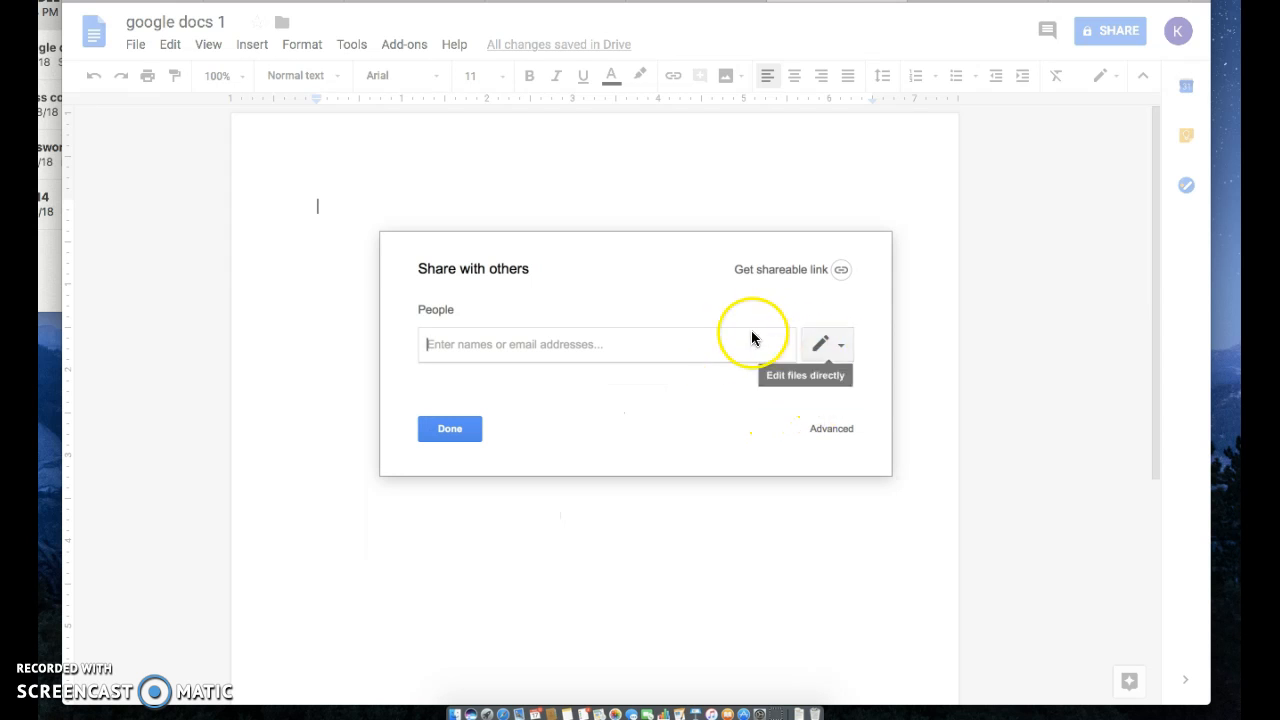
- Turn on link sharing to get the document's shareable link, and finish the sharing settings
click(796, 272)
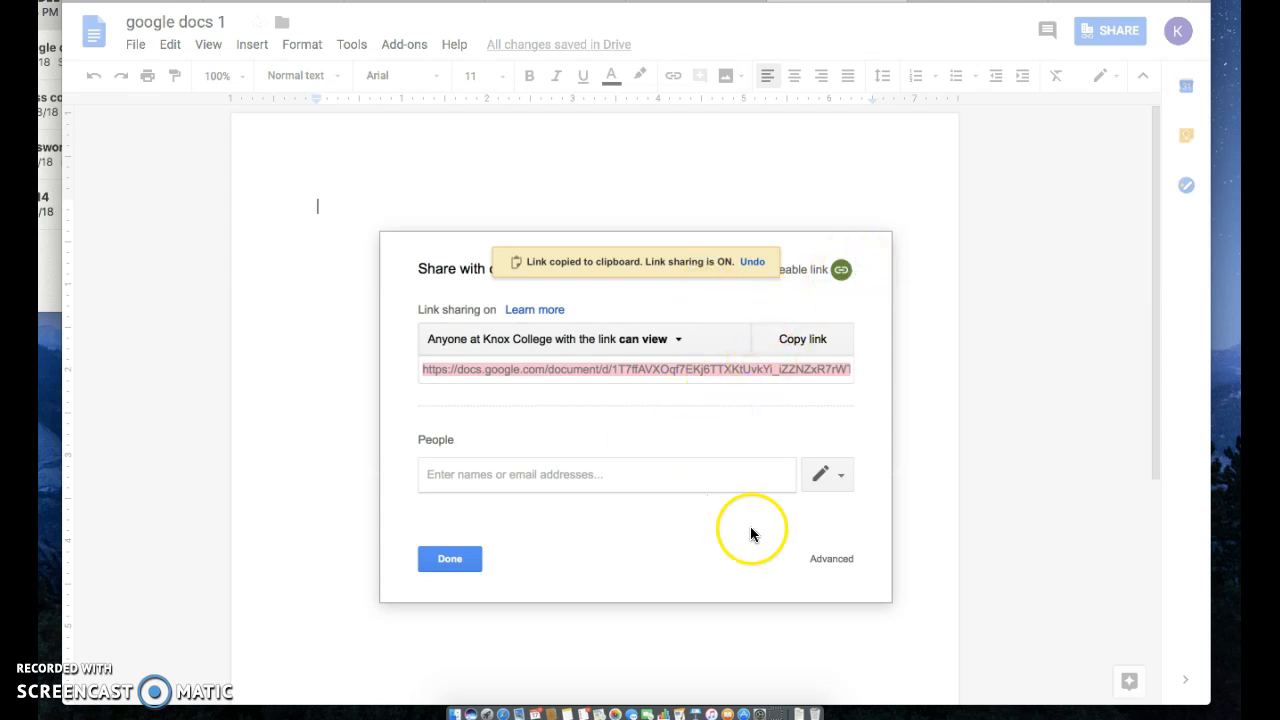
click(459, 557)
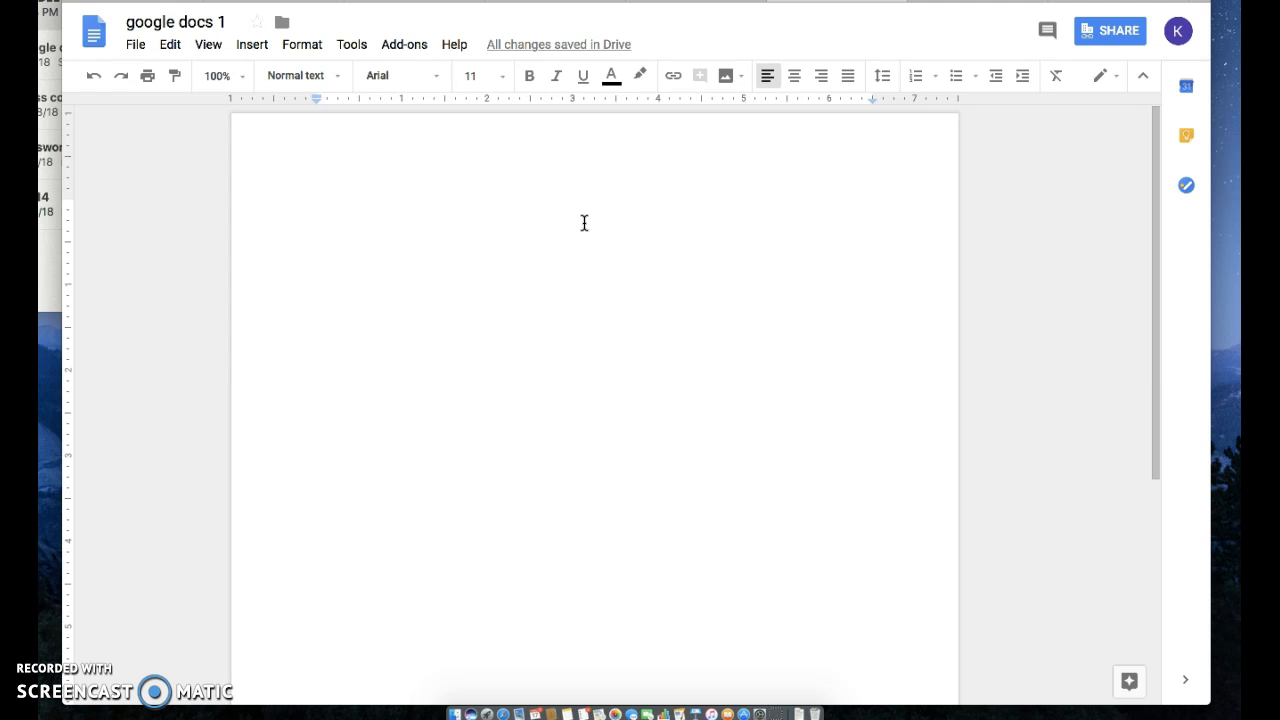
- View the document's comment and notification options, close them and look down the empty page
click(1047, 32)
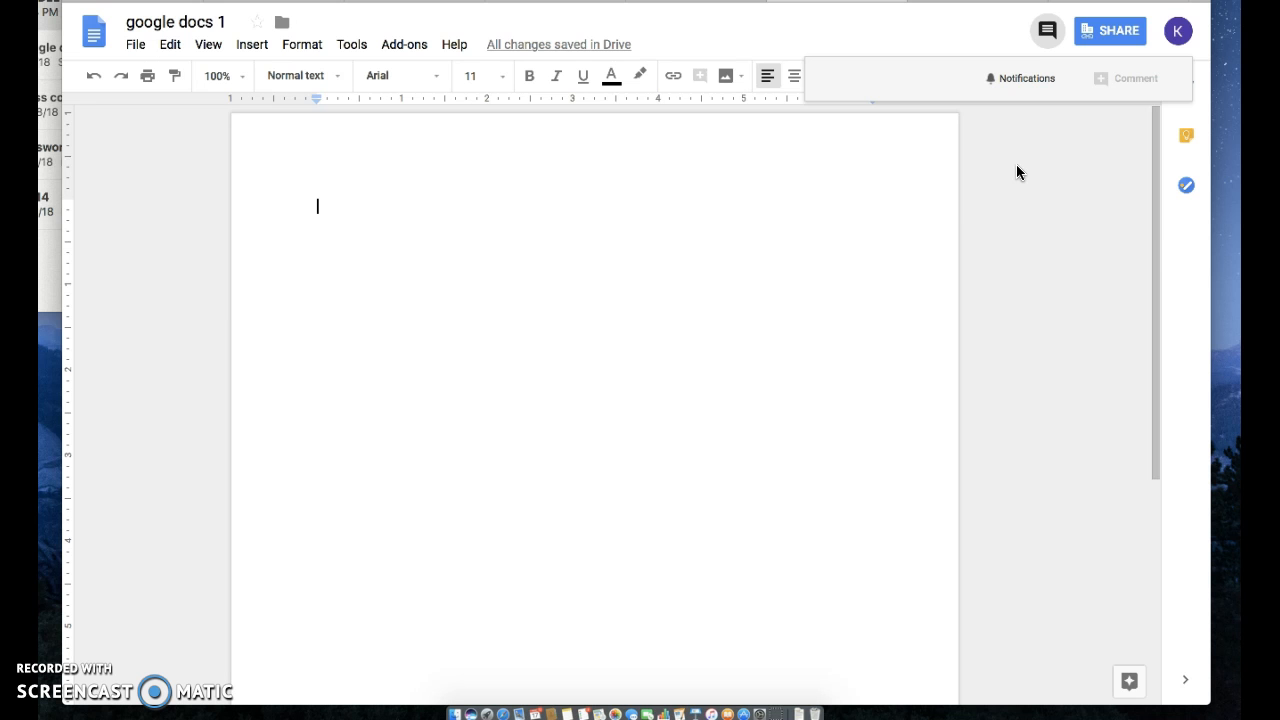
click(1088, 121)
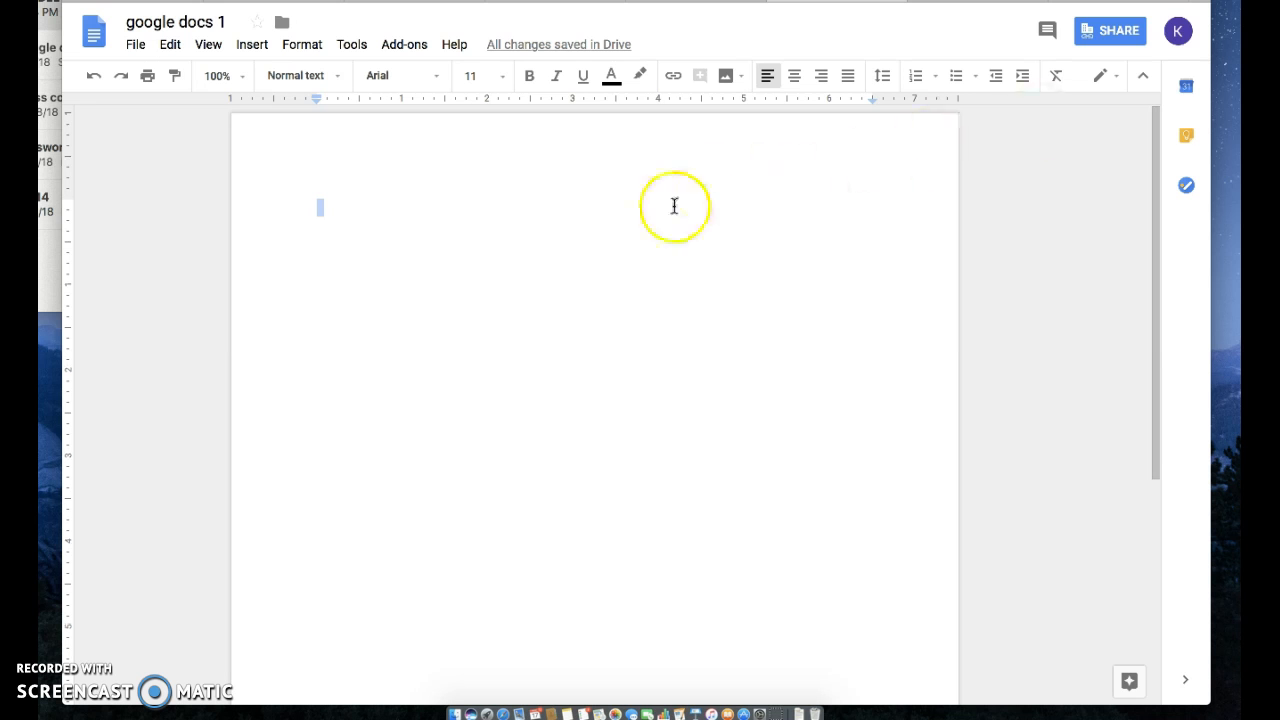
scroll(216, 325, down, 3)
scroll(216, 333, down, 3)
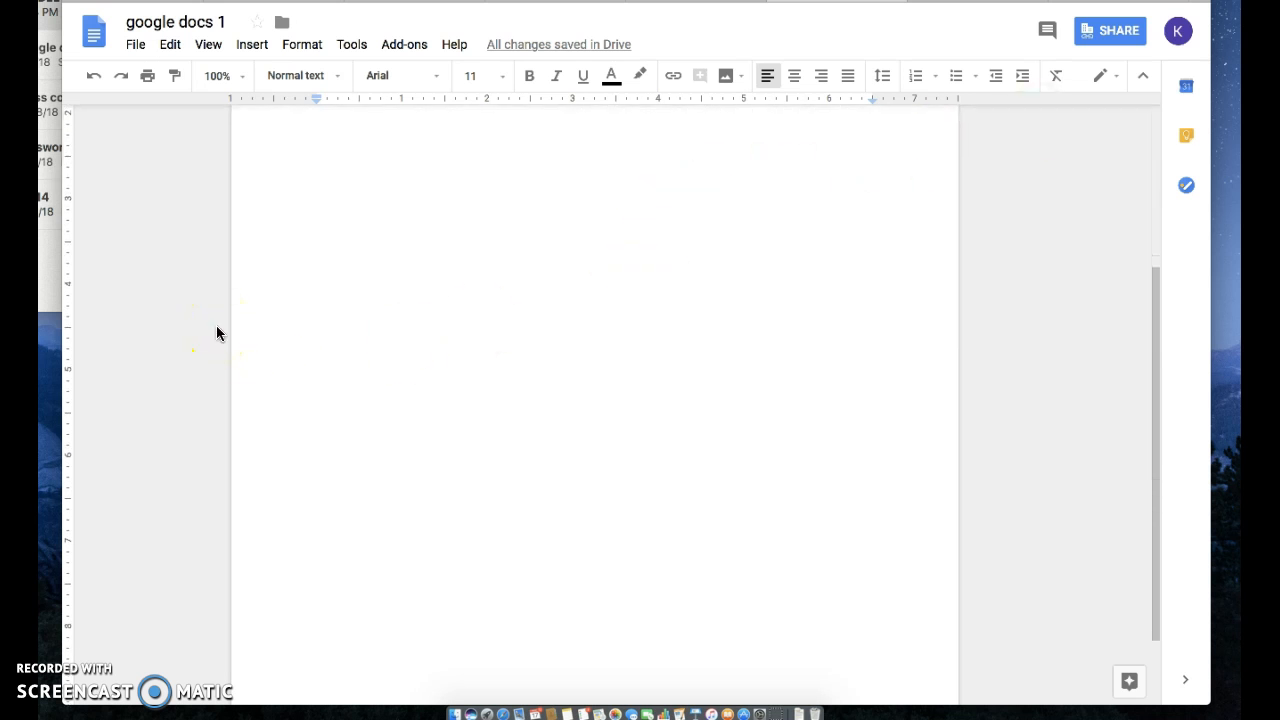
- Look over the available file commands and formatting options without applying any of them
click(145, 50)
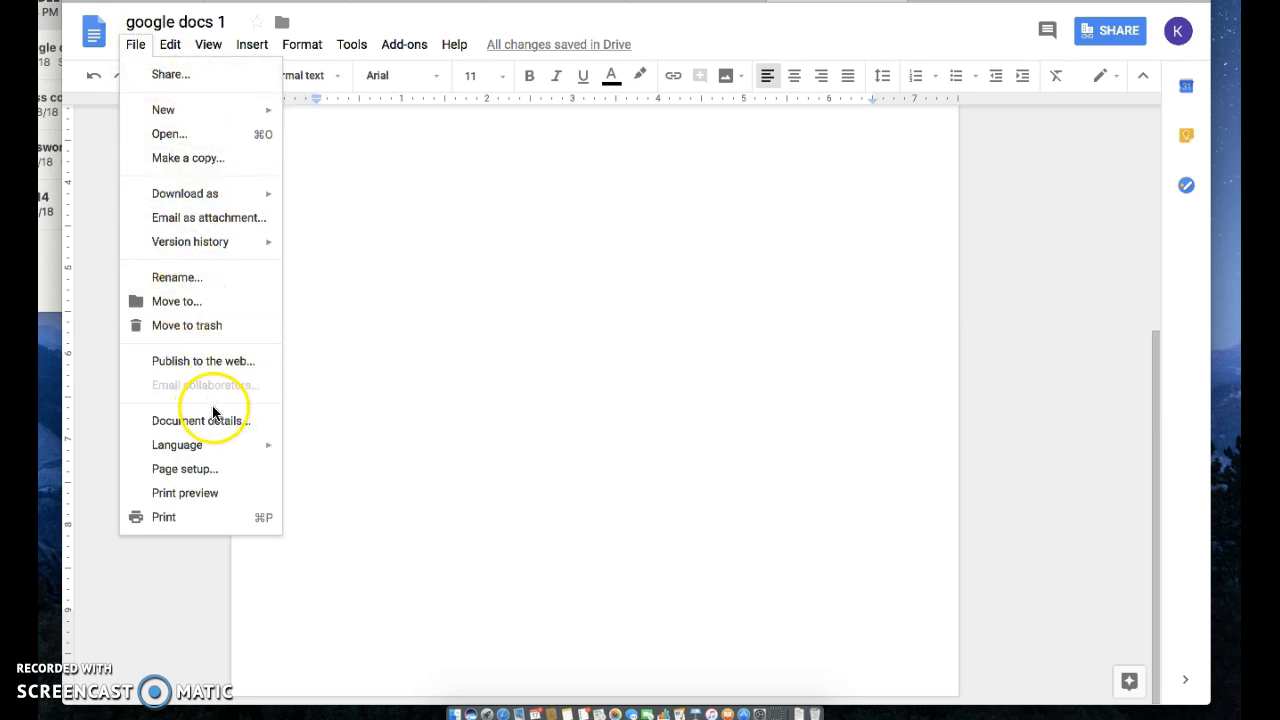
click(302, 44)
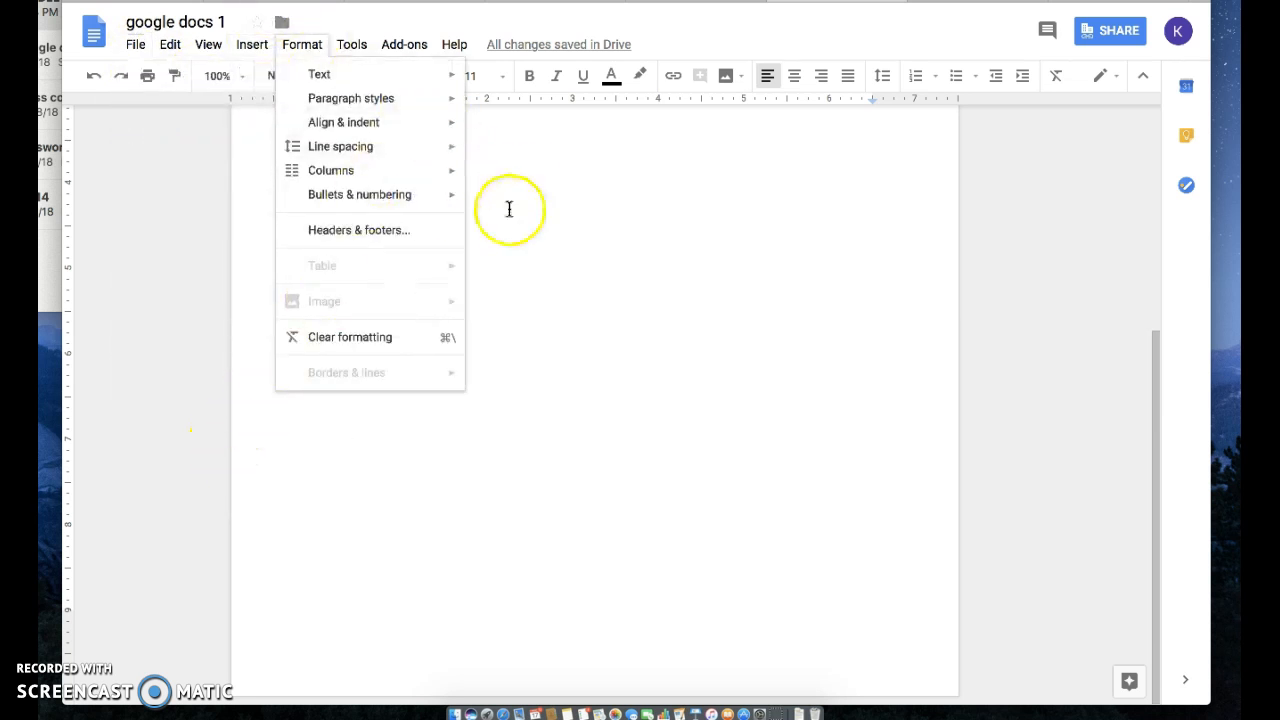
click(509, 208)
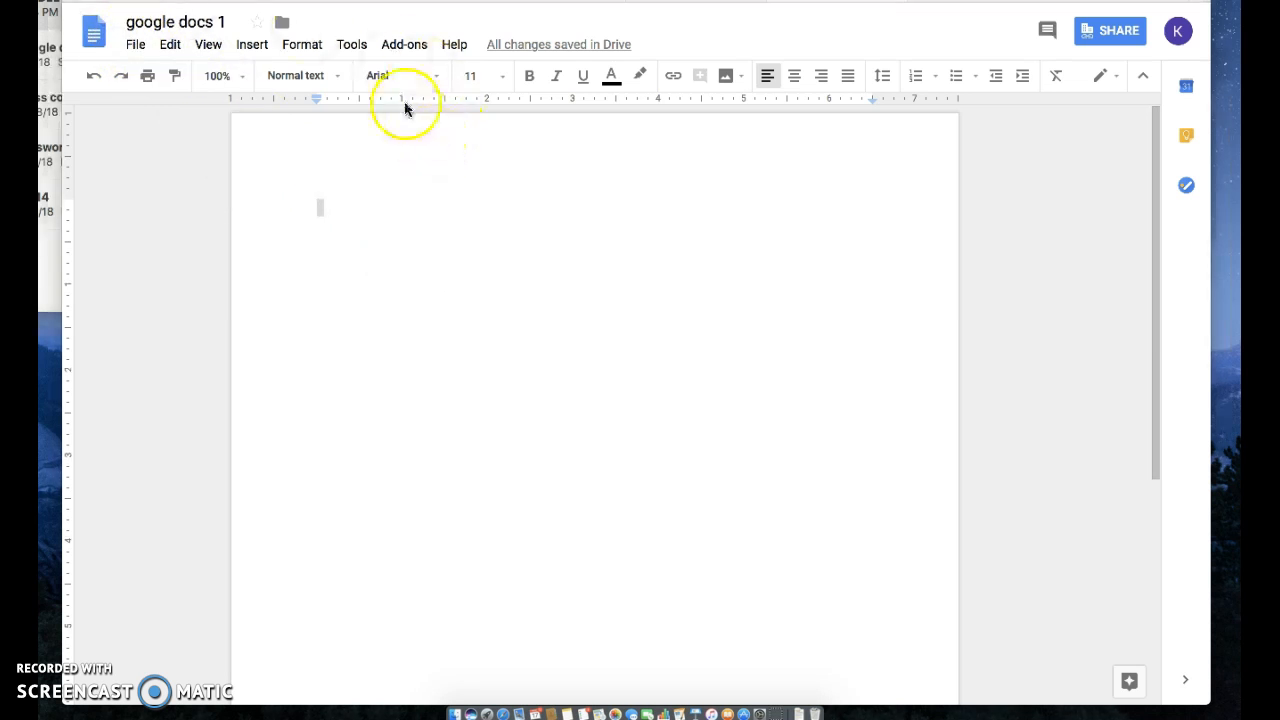
- Open the gallery of available document add-ons and browse down through the listings as far as Draw.io Diagrams
click(400, 47)
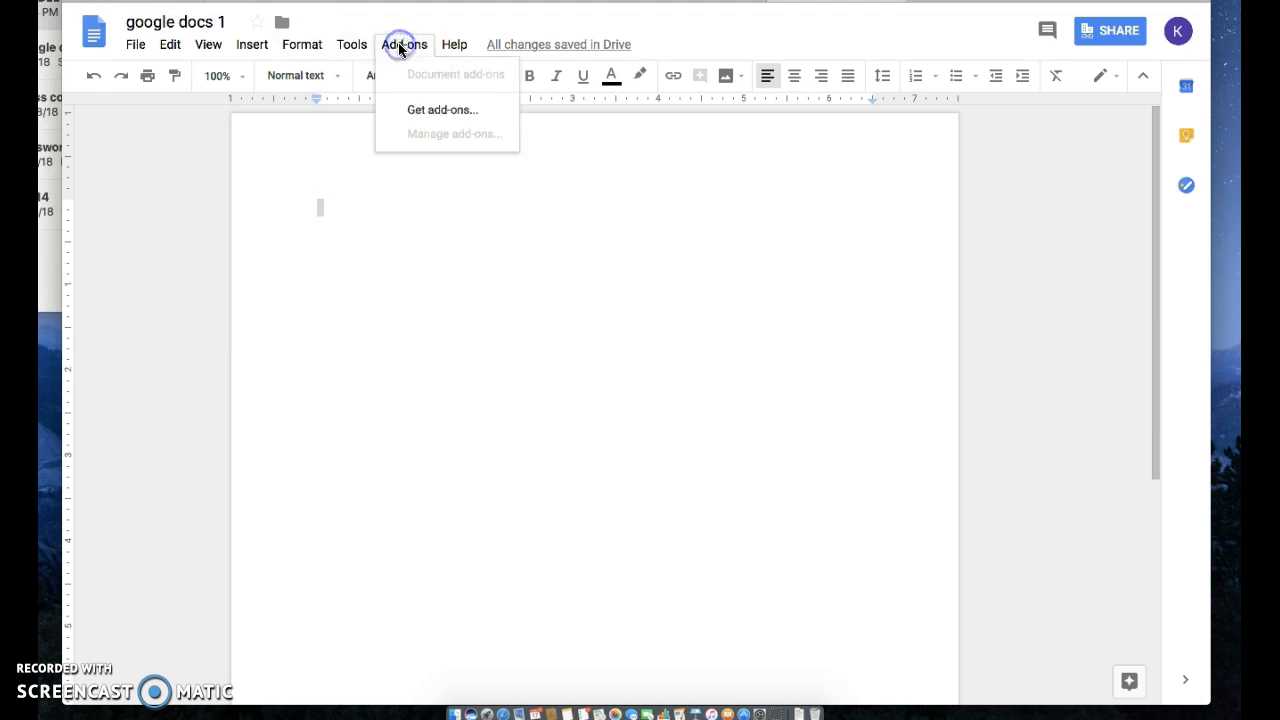
click(443, 110)
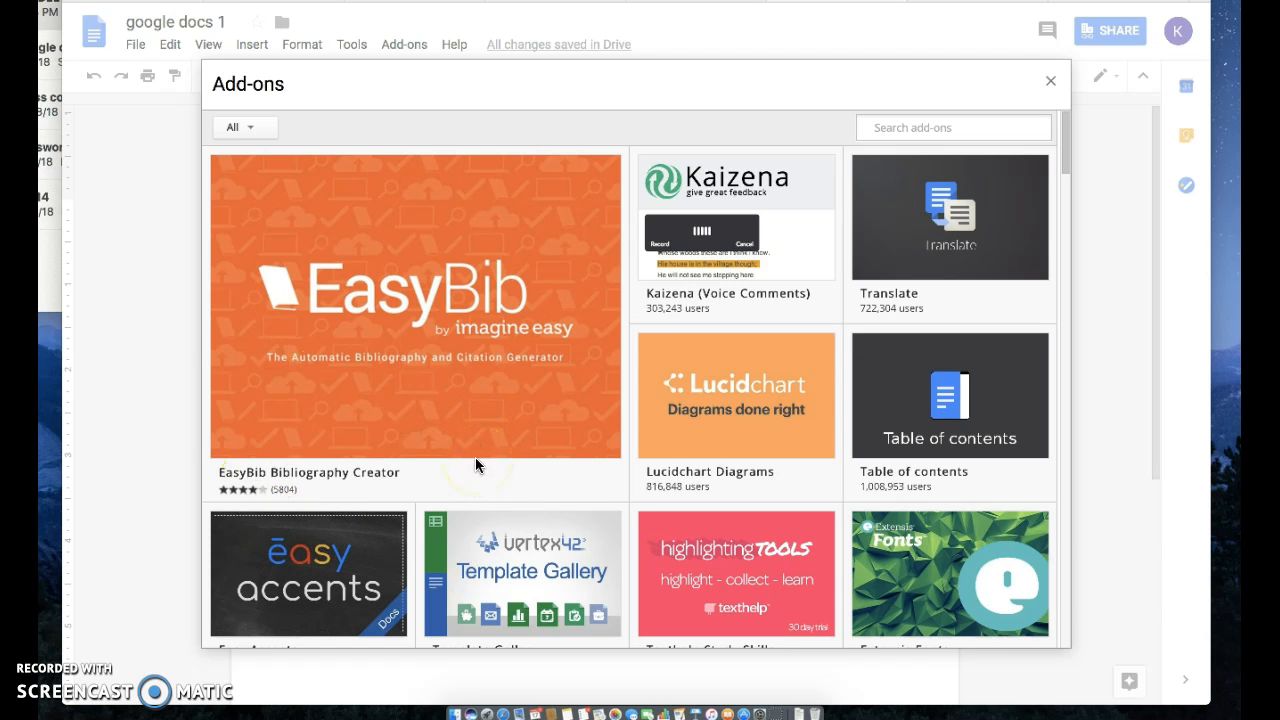
scroll(476, 464, down, 5)
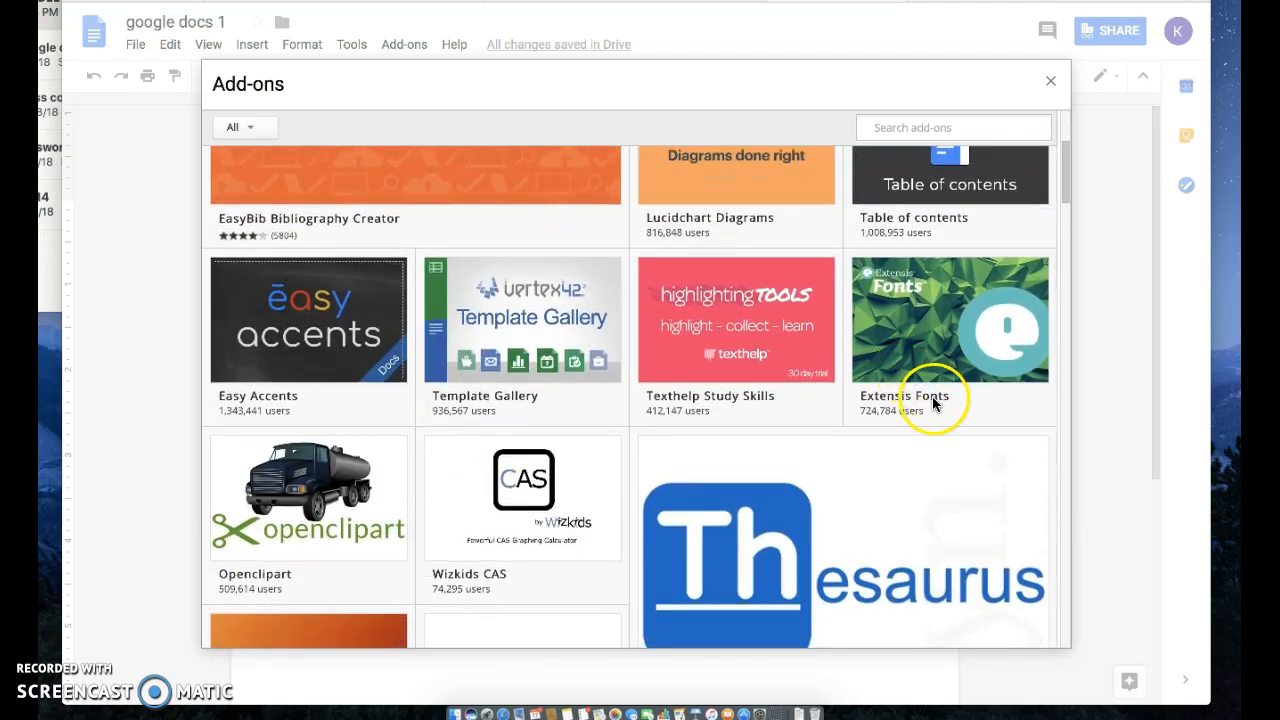
scroll(655, 487, down, 3)
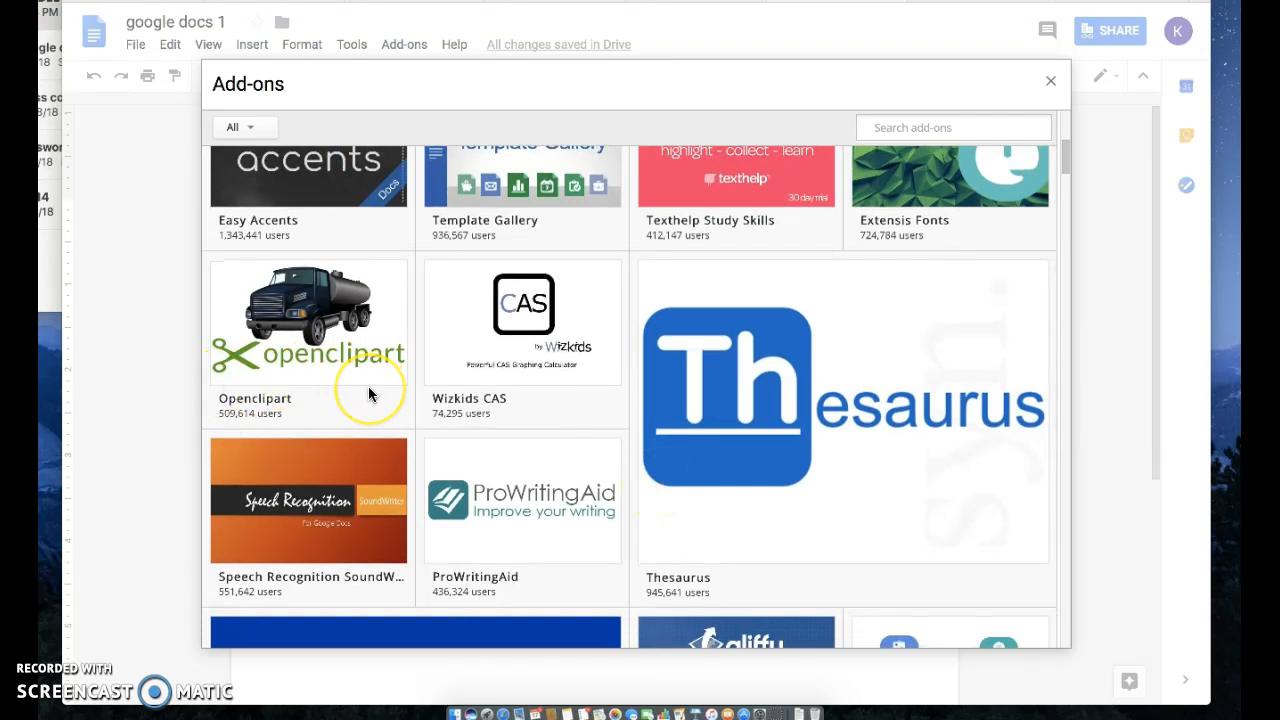
scroll(368, 386, down, 3)
scroll(368, 393, down, 5)
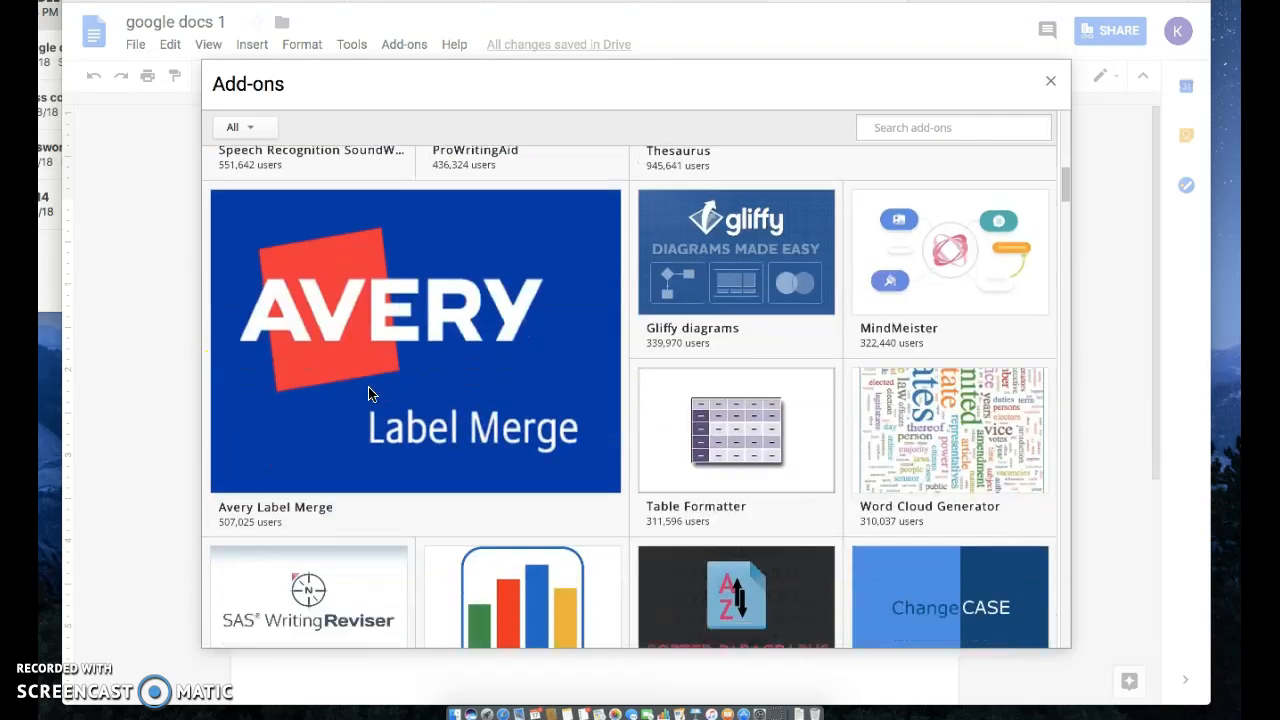
scroll(368, 390, down, 6)
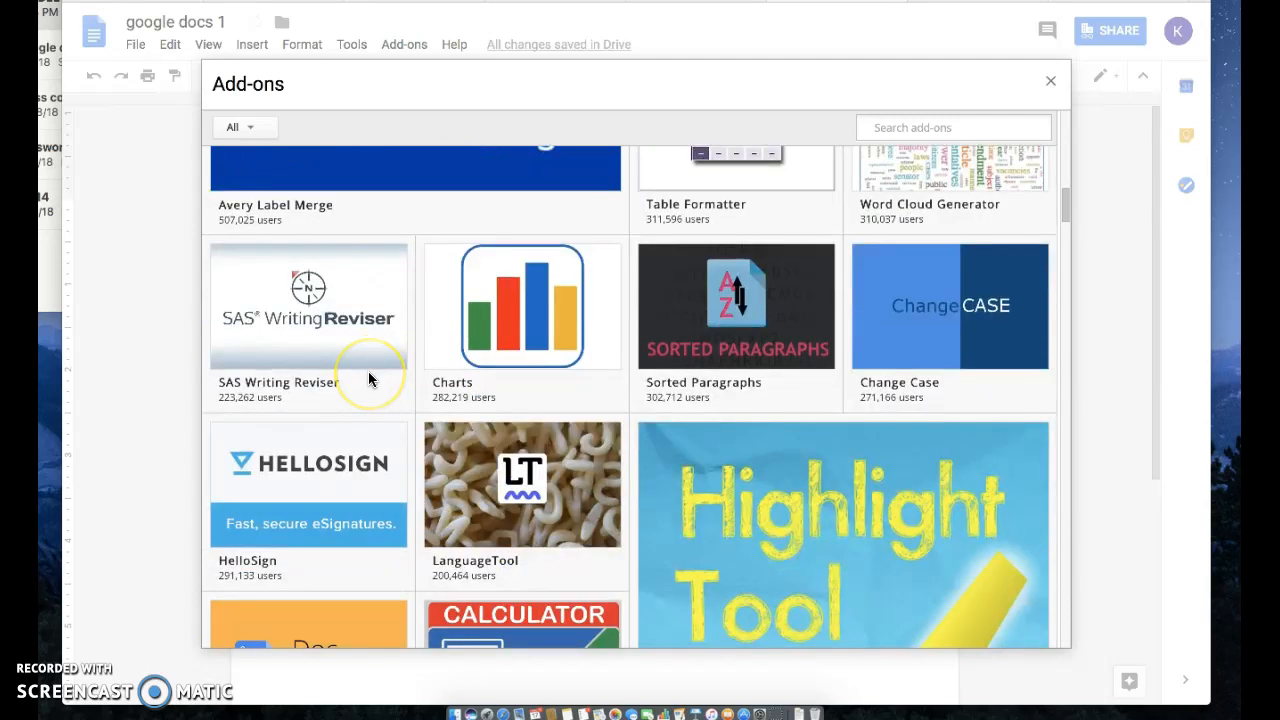
scroll(368, 380, down, 1)
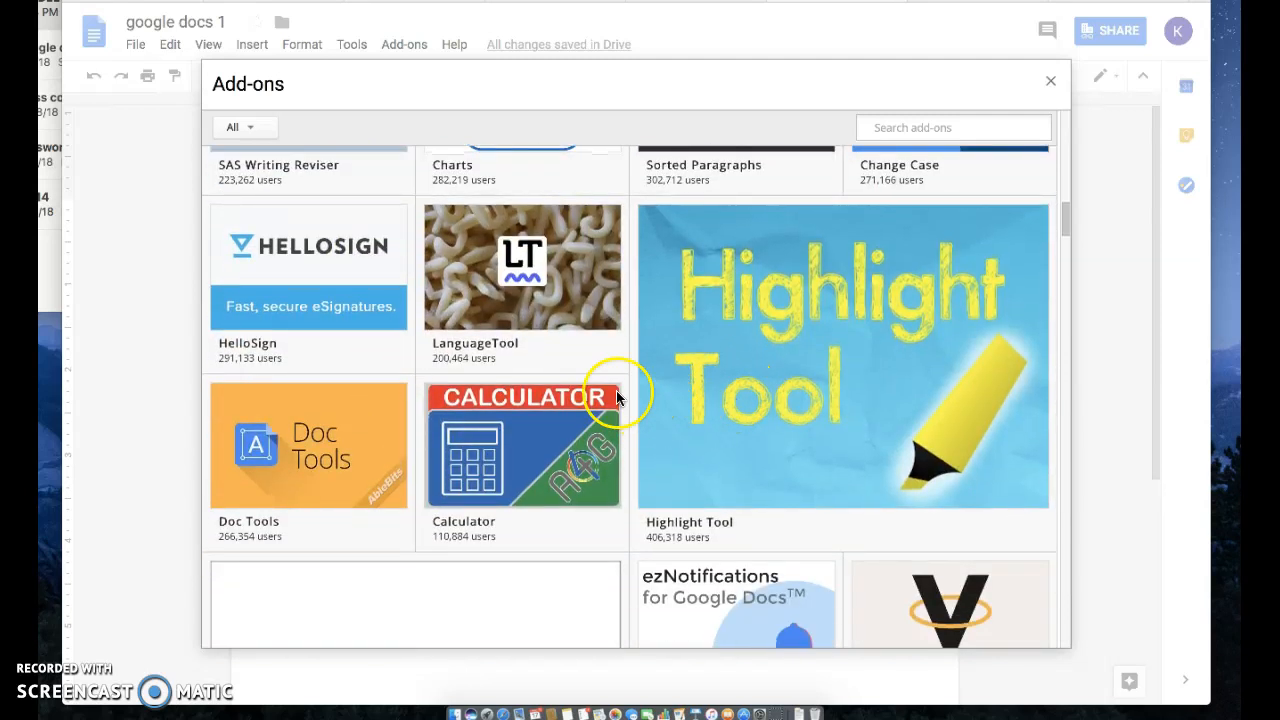
scroll(603, 381, down, 6)
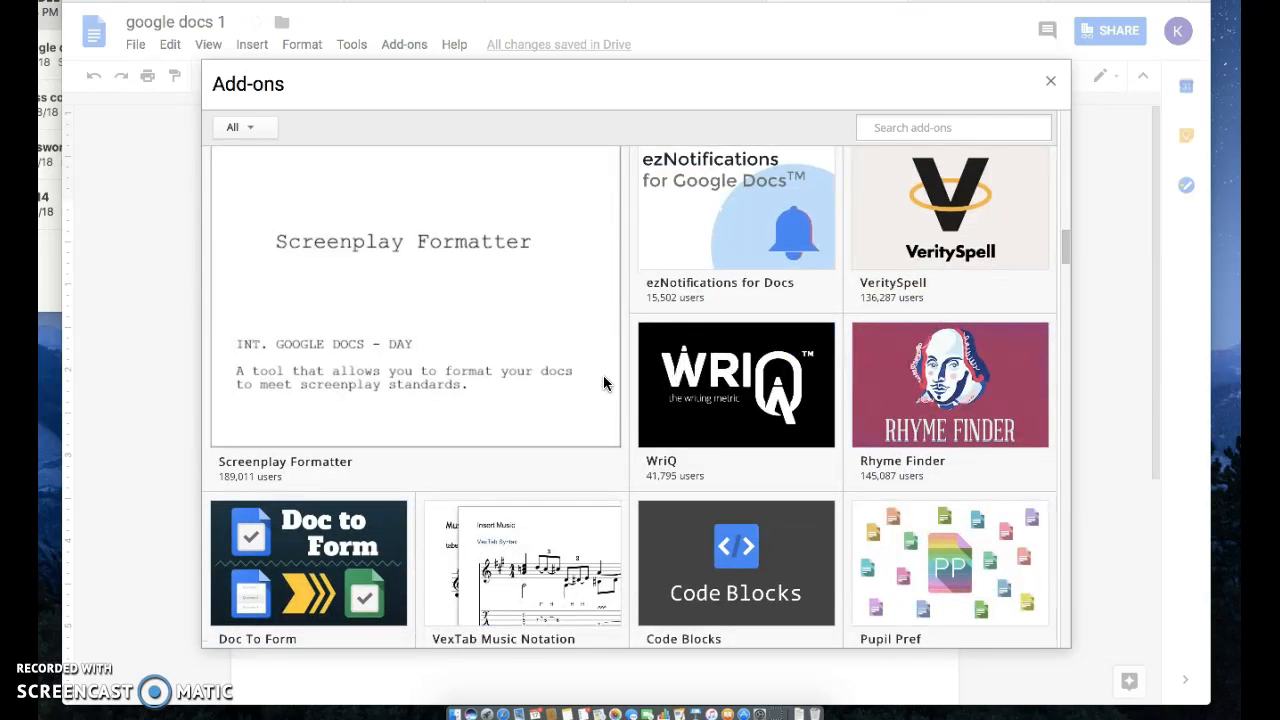
scroll(603, 381, down, 3)
click(643, 491)
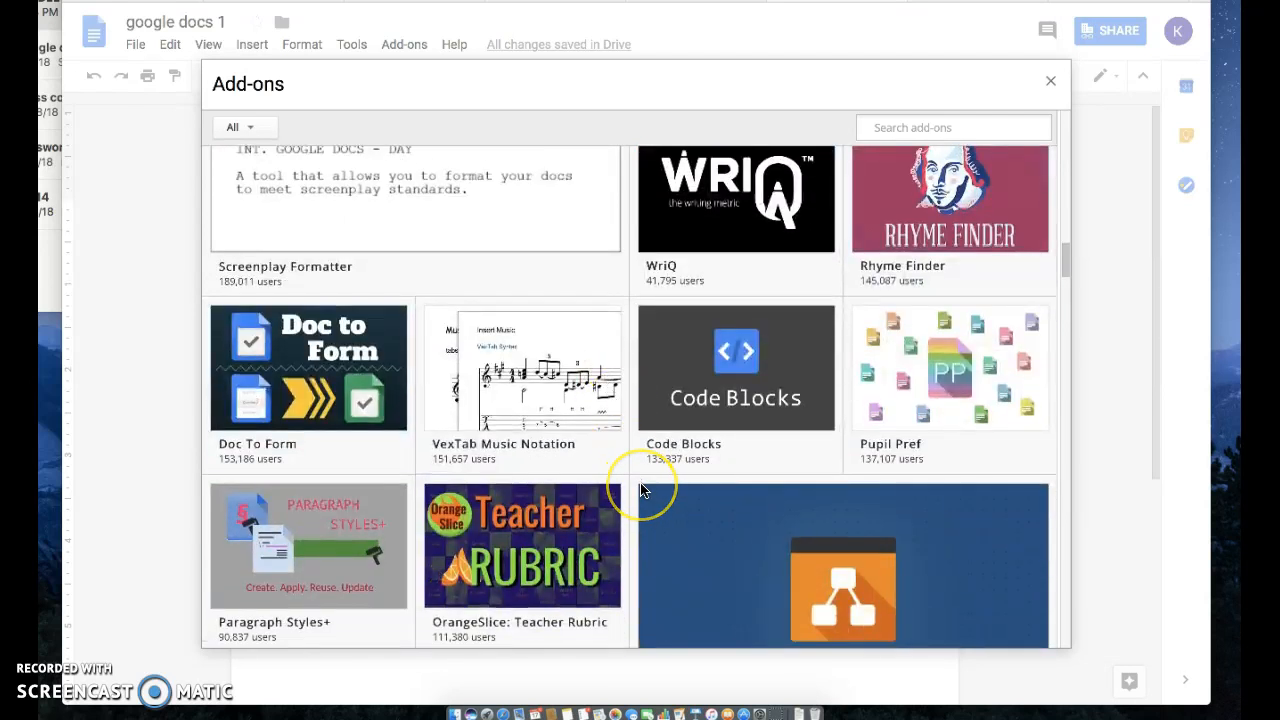
scroll(643, 491, down, 3)
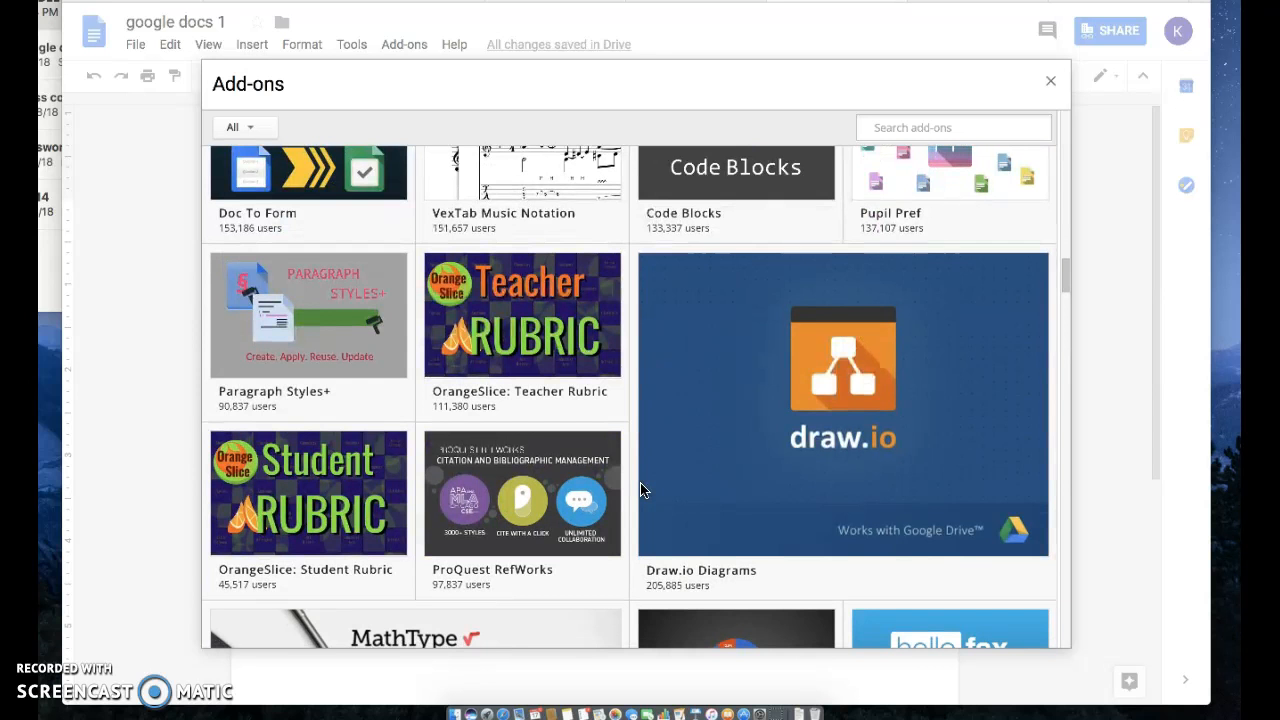
- Review the add-on listings back up to EasyBib Bibliography Creator and close the gallery without installing anything
scroll(643, 491, up, 4)
scroll(643, 491, up, 2)
click(1026, 419)
click(725, 478)
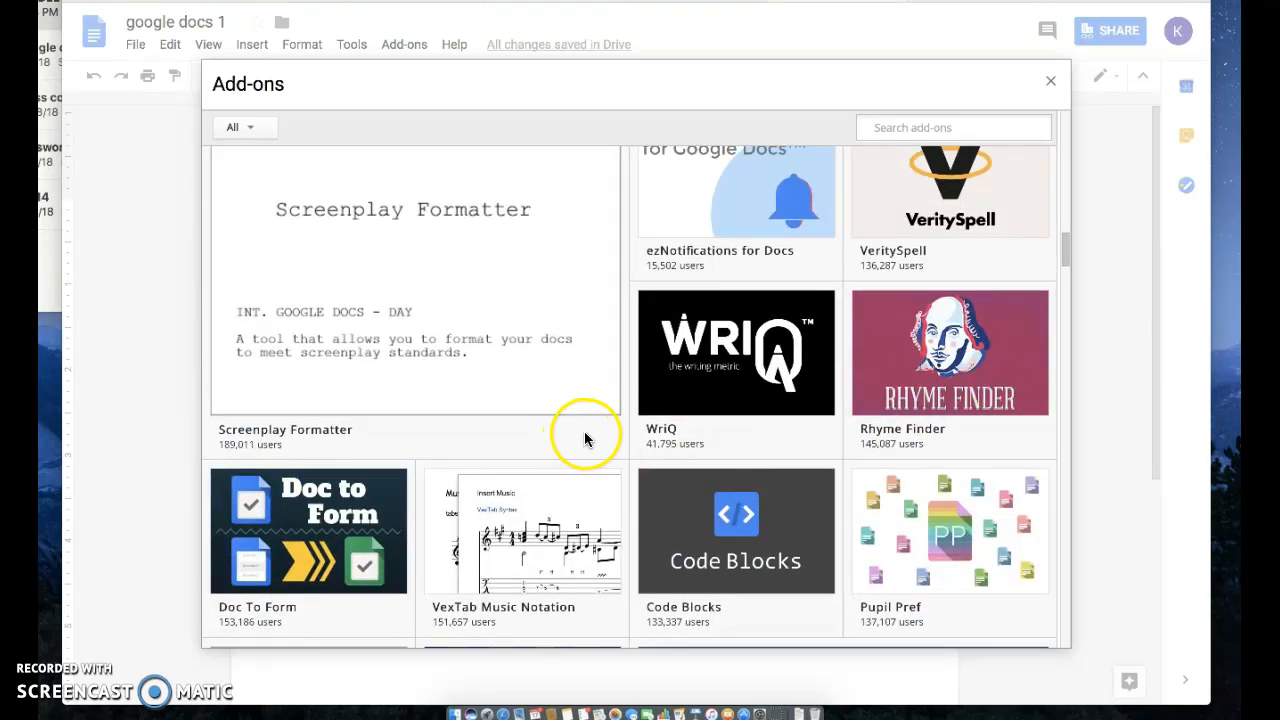
scroll(586, 437, up, 3)
scroll(751, 400, up, 4)
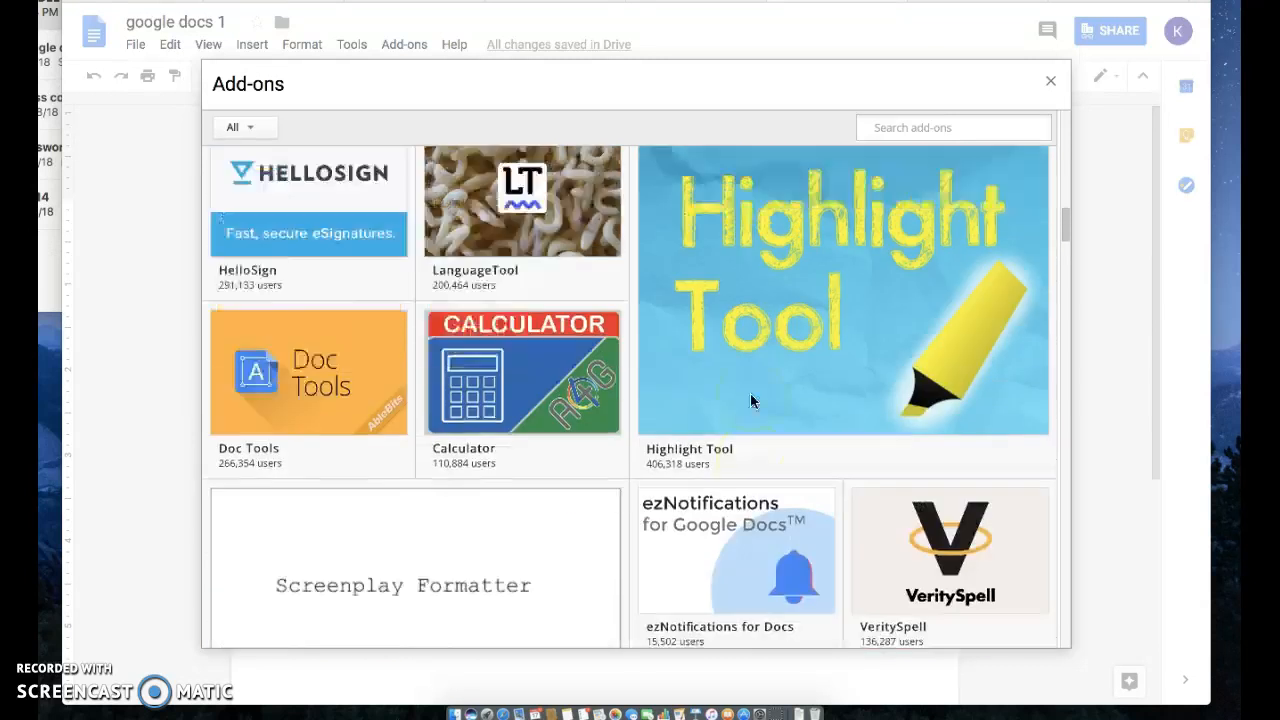
scroll(751, 400, up, 6)
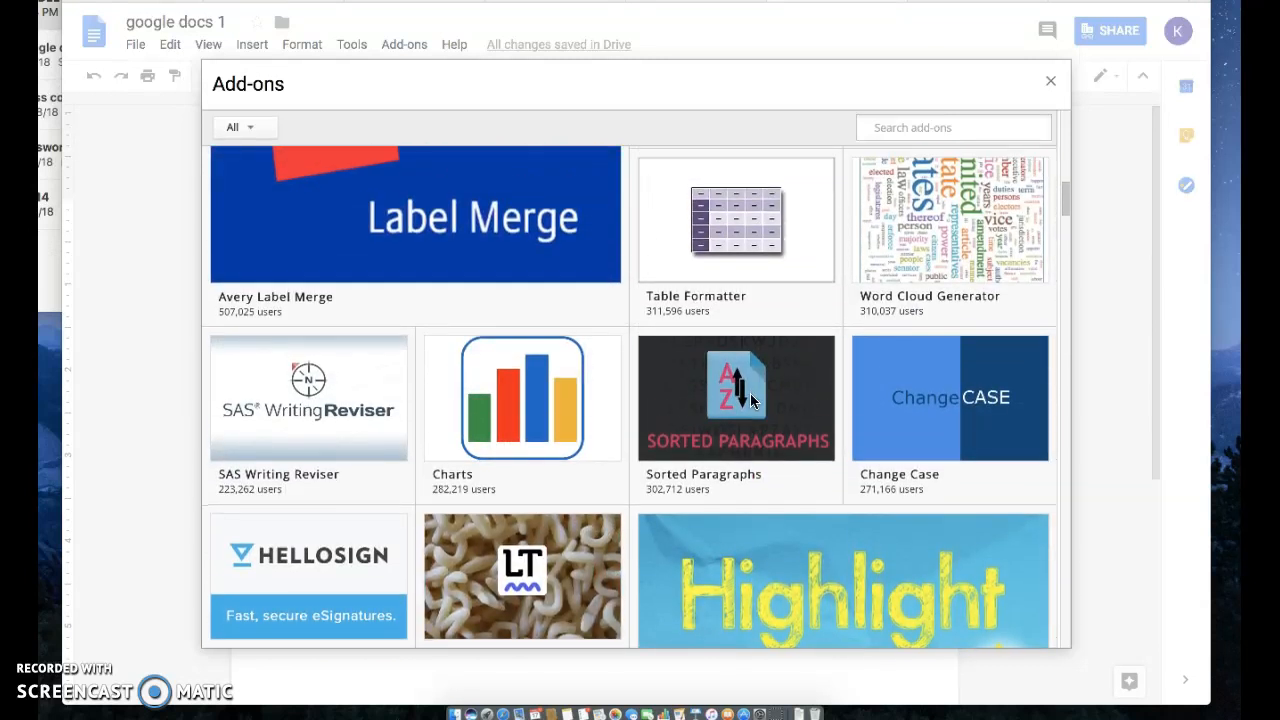
scroll(751, 400, up, 6)
scroll(751, 400, up, 8)
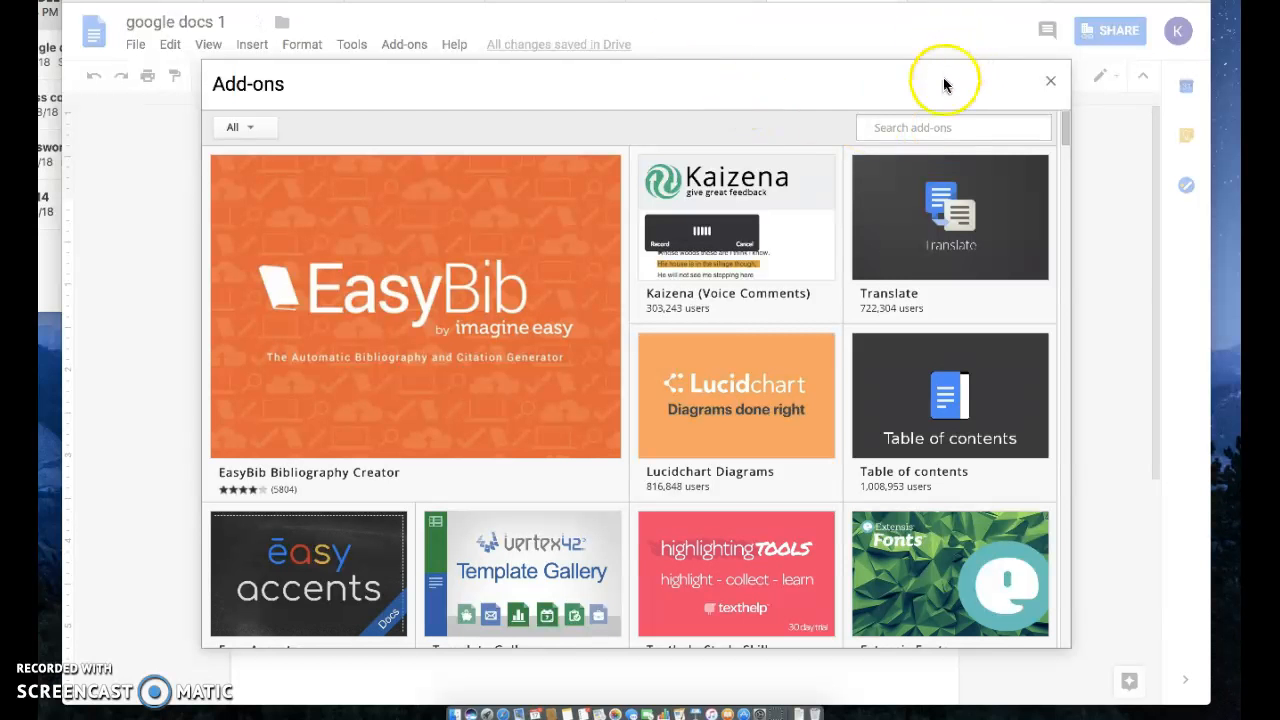
click(1050, 85)
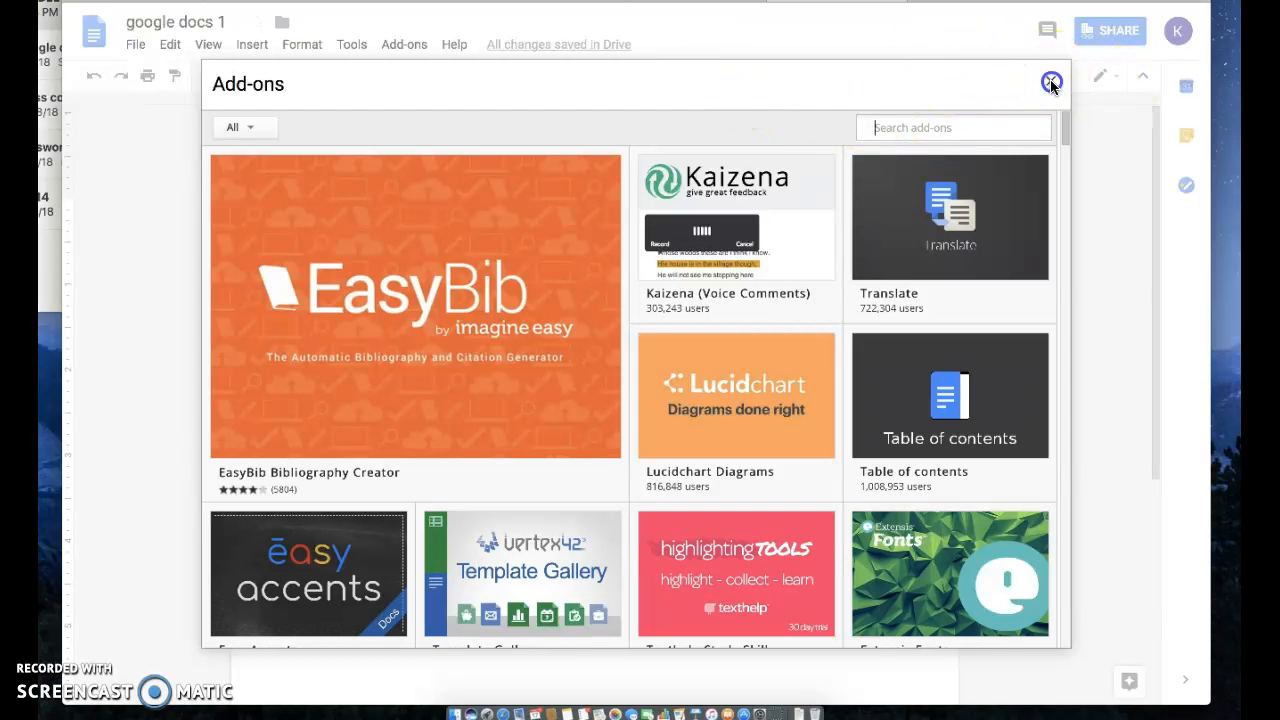
click(1050, 85)
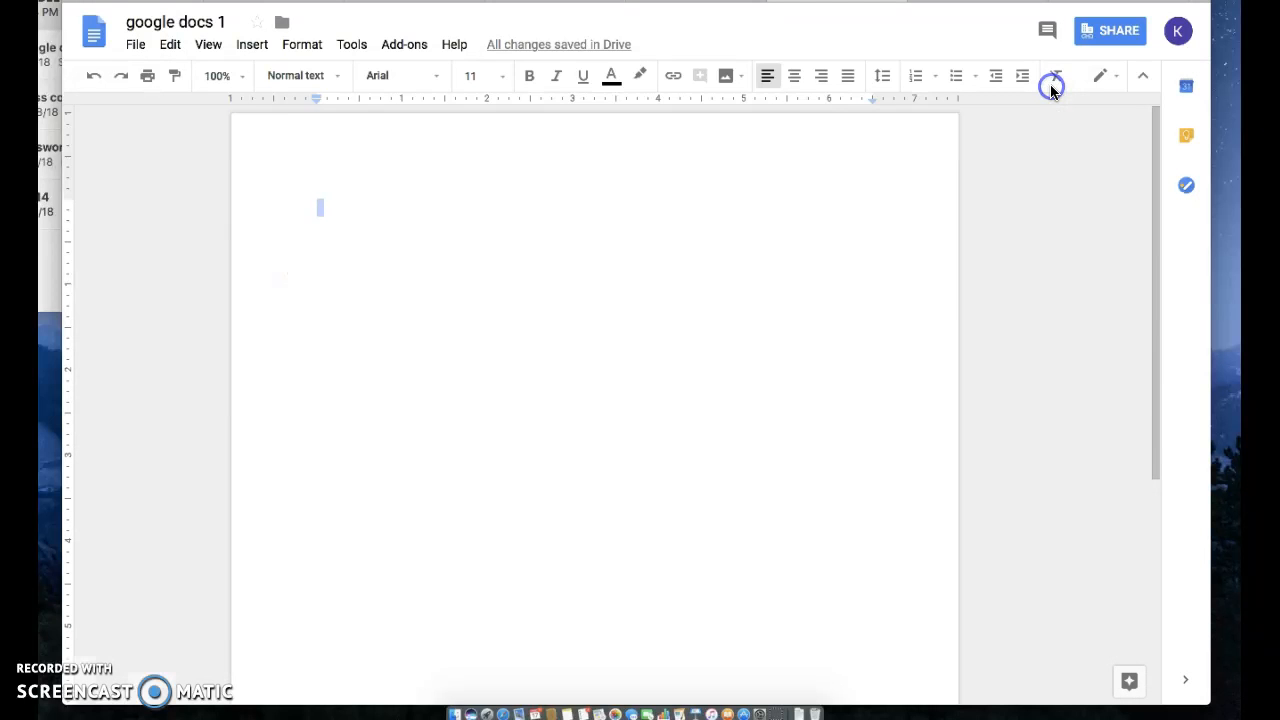